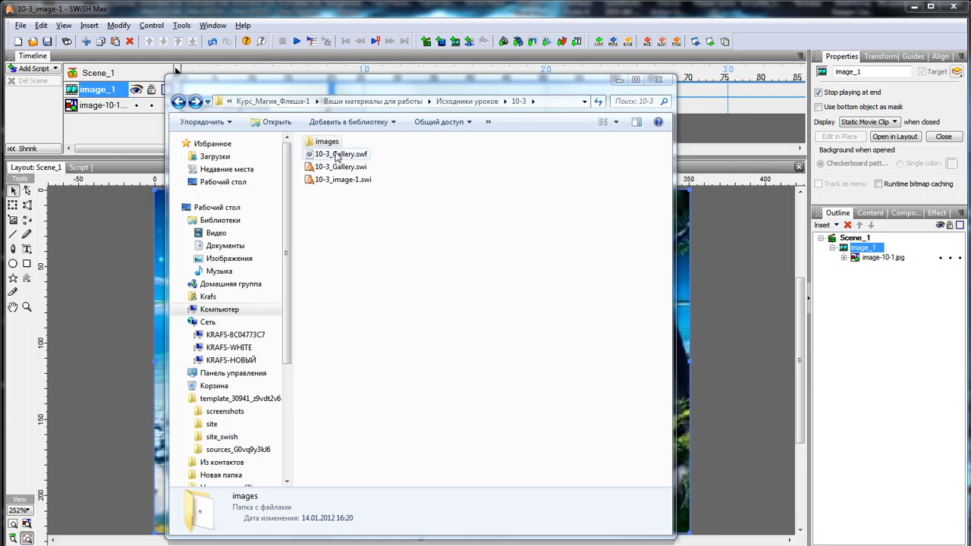
Play 10-3_Gallery.swf from the 10-3 folder, show the first picture with Картинка-1, and close the player and folder.
double_click(337, 154)
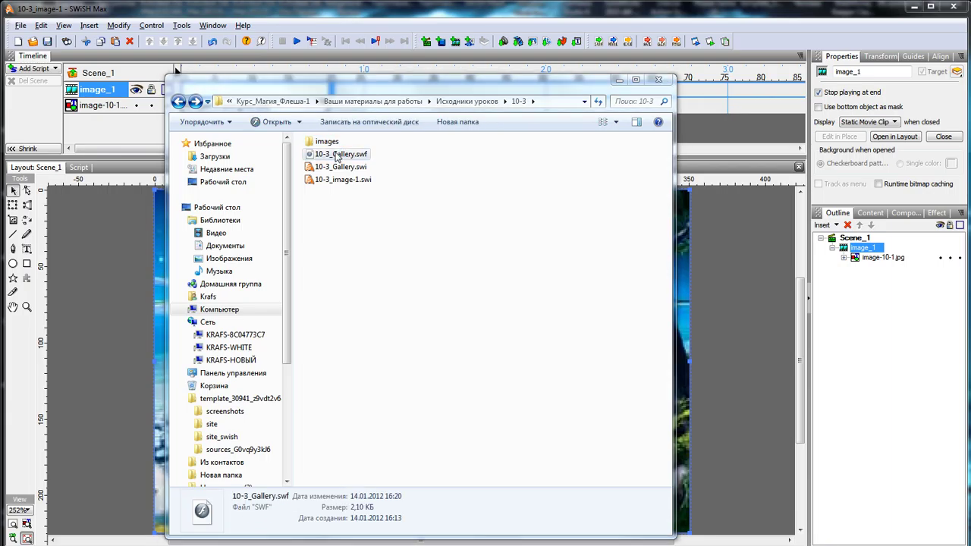
left_click_drag(328, 91, 498, 188)
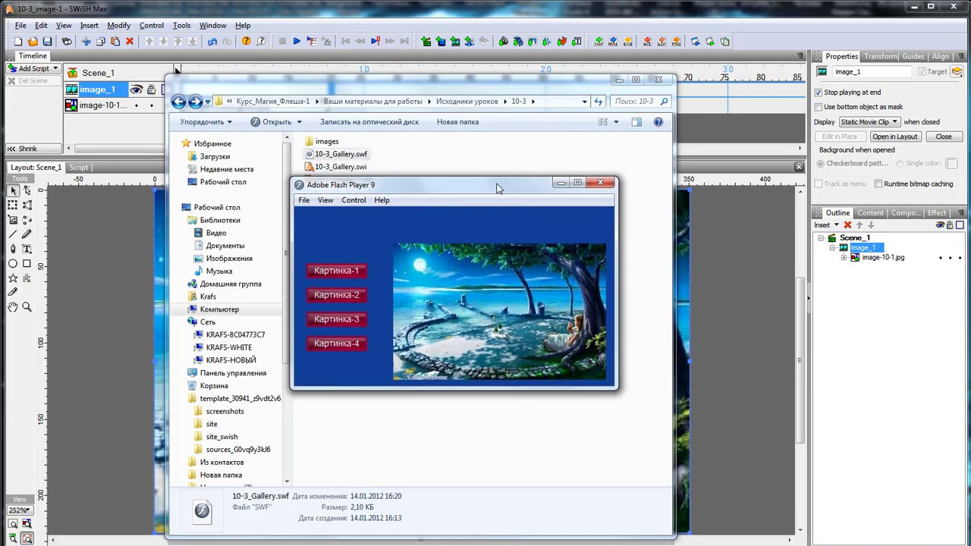
left_click(349, 276)
left_click(600, 182)
left_click(658, 79)
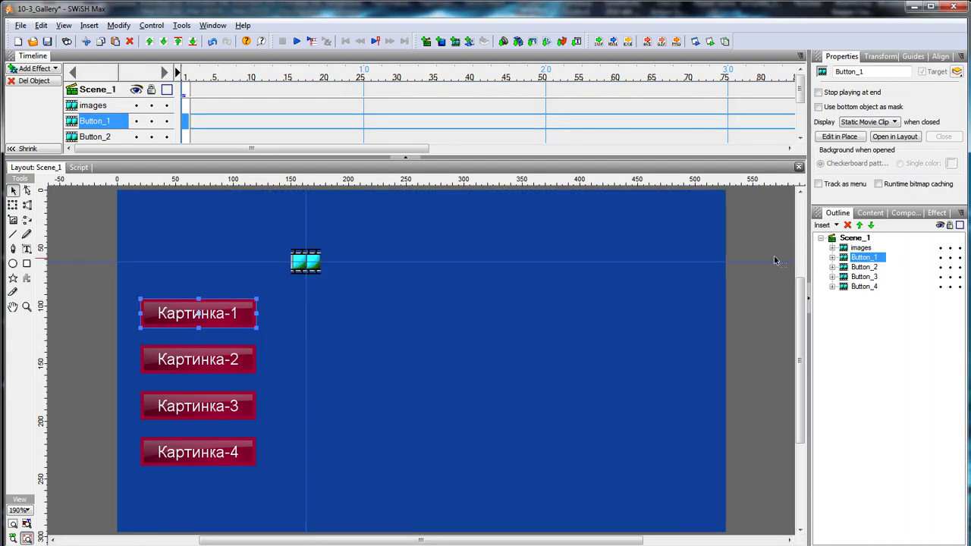
Examine the loadMovie script of Scene_1 in 10-3_Gallery and the image object inside image_1 in 10-3_image-1.
left_click(854, 237)
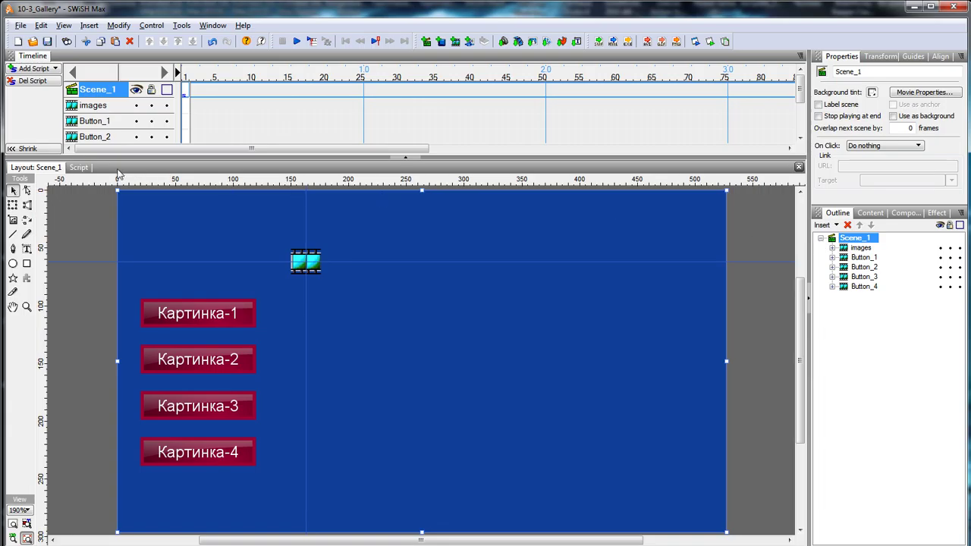
left_click(78, 167)
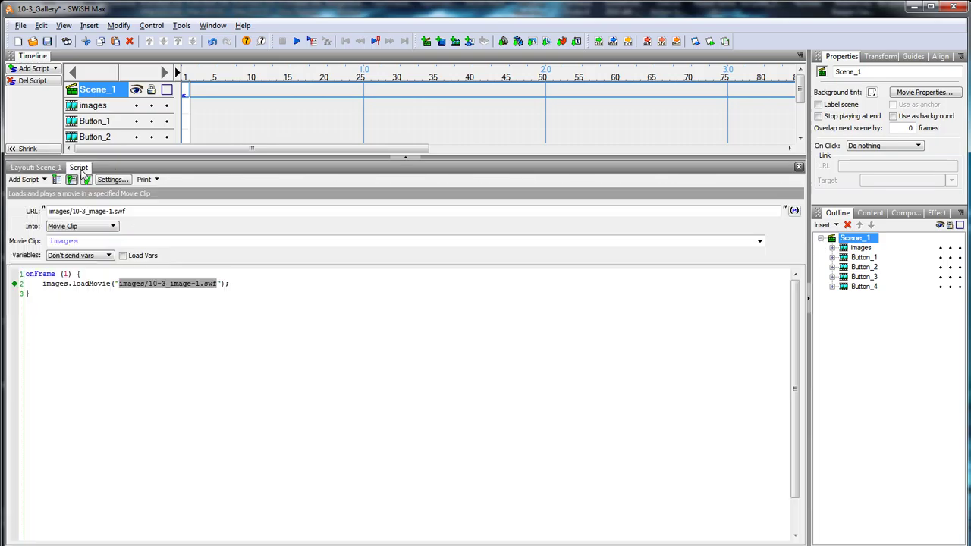
left_click(124, 284)
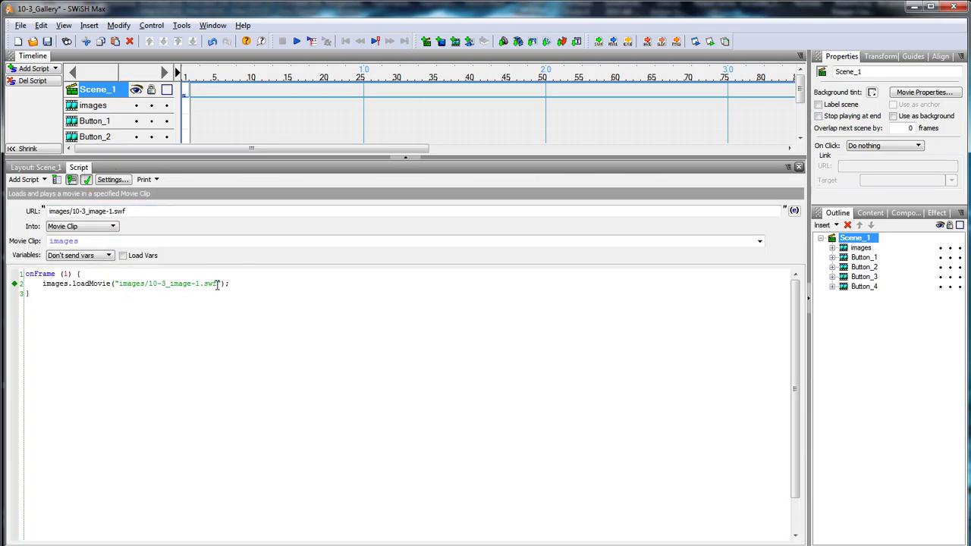
left_click_drag(214, 283, 149, 283)
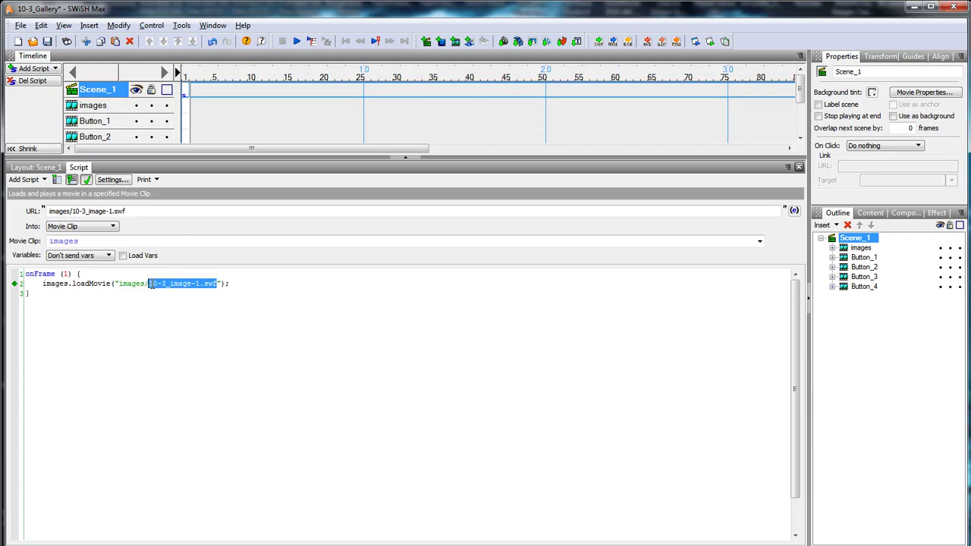
left_click(203, 284)
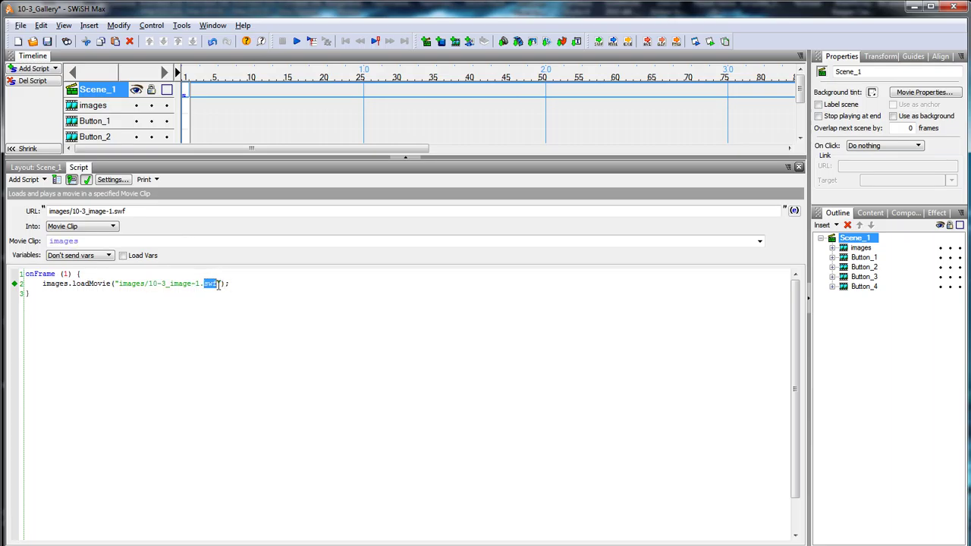
left_click(44, 169)
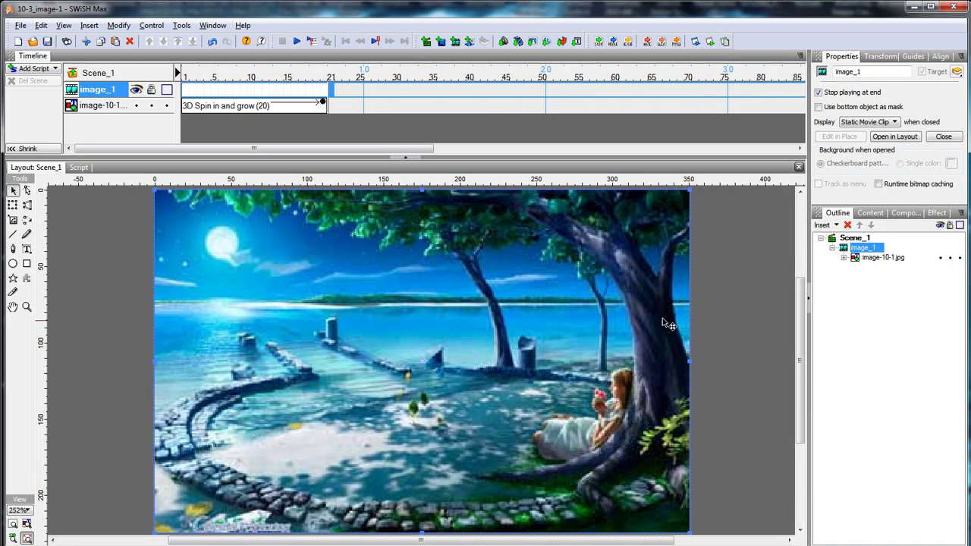
left_click(856, 260)
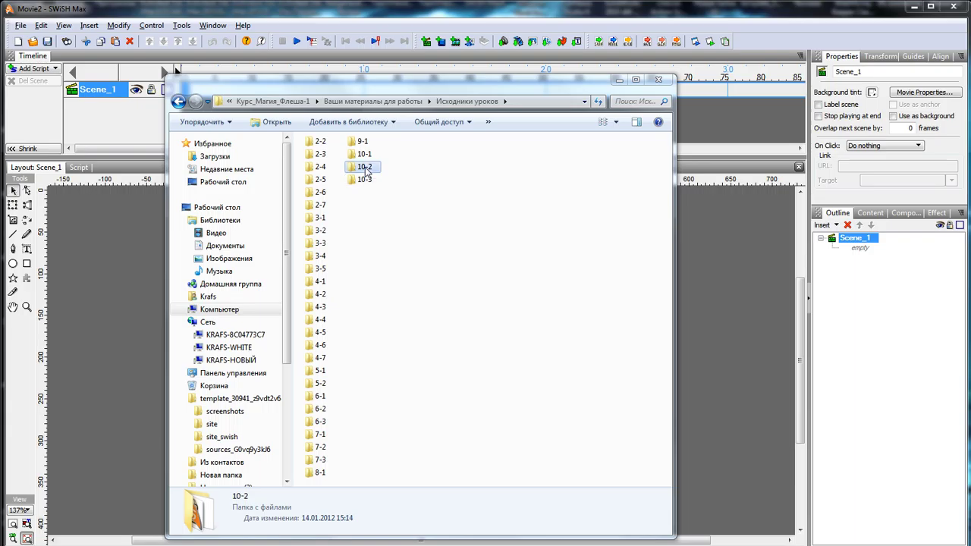
Open 10-2_Gallery2.swi from the 10-2 folder and review which file the loadMovie script of Scene_1 loads.
double_click(365, 166)
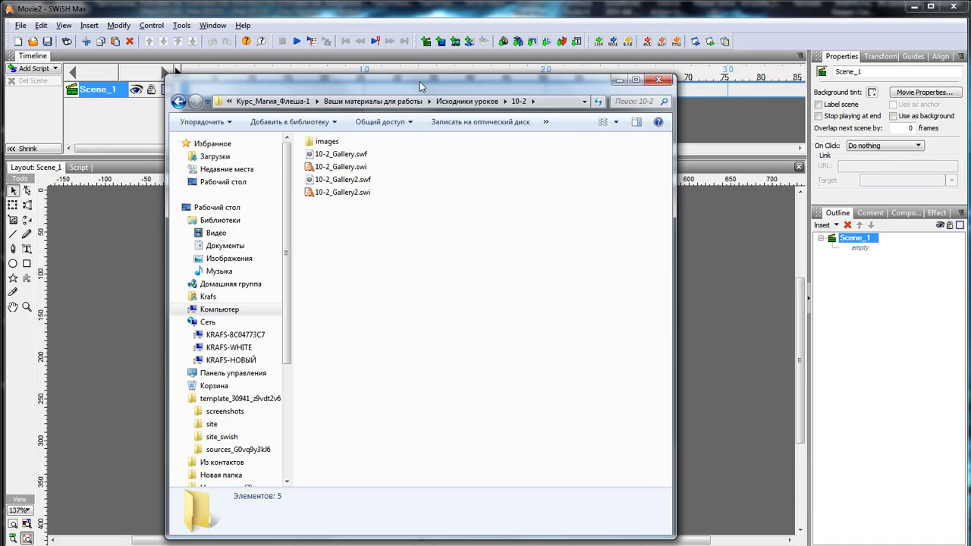
double_click(338, 193)
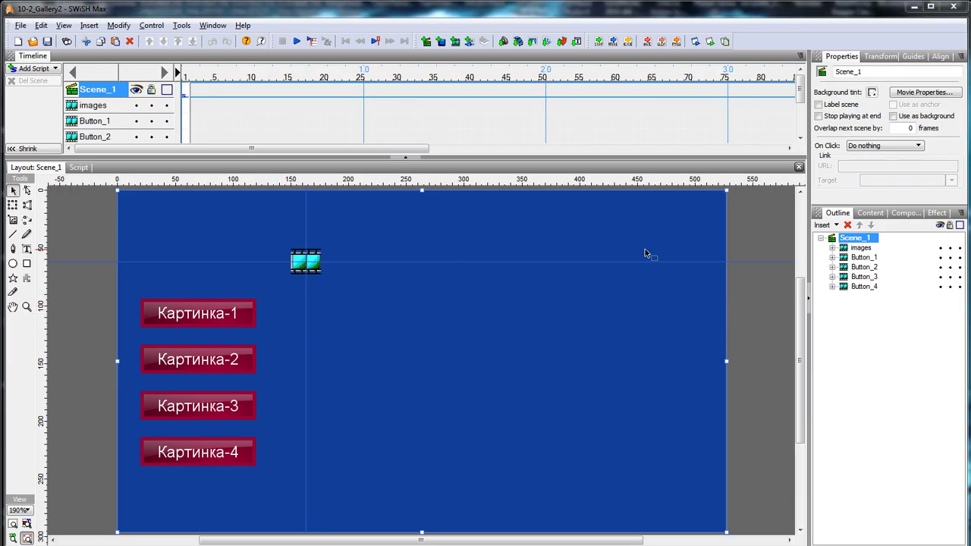
left_click(78, 167)
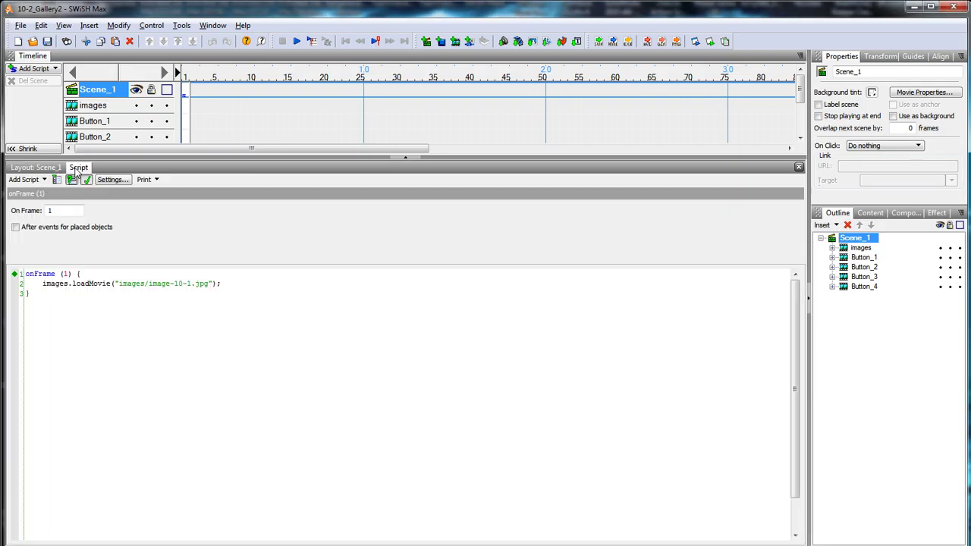
left_click_drag(209, 284, 149, 283)
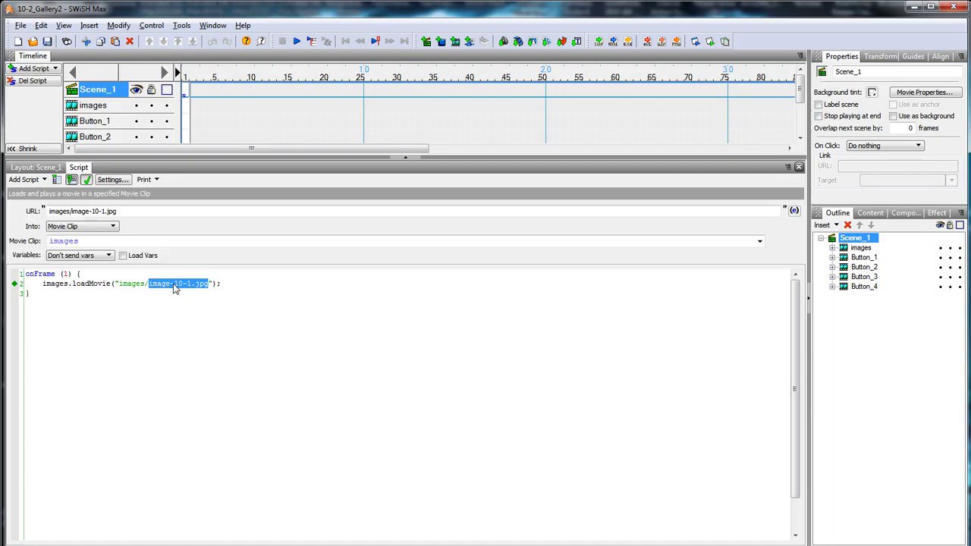
left_click(50, 169)
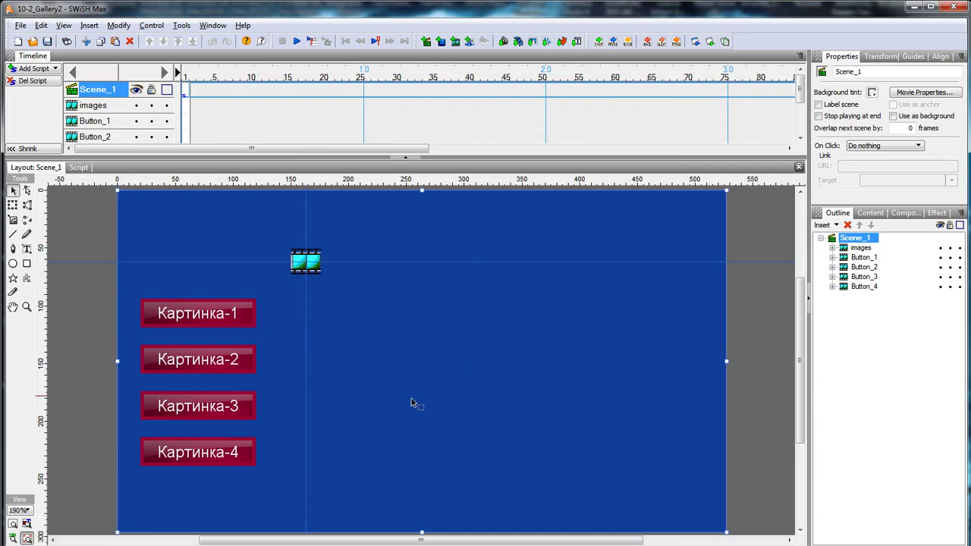
Check the pixel dimensions of image-10-1.jpg in the images subfolder of 10-2.
key("alt+Tab")
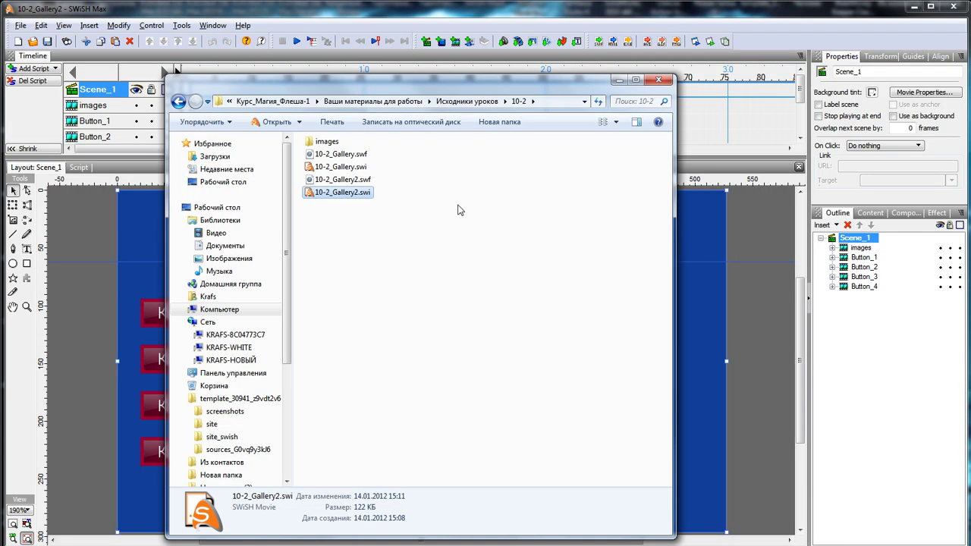
double_click(331, 146)
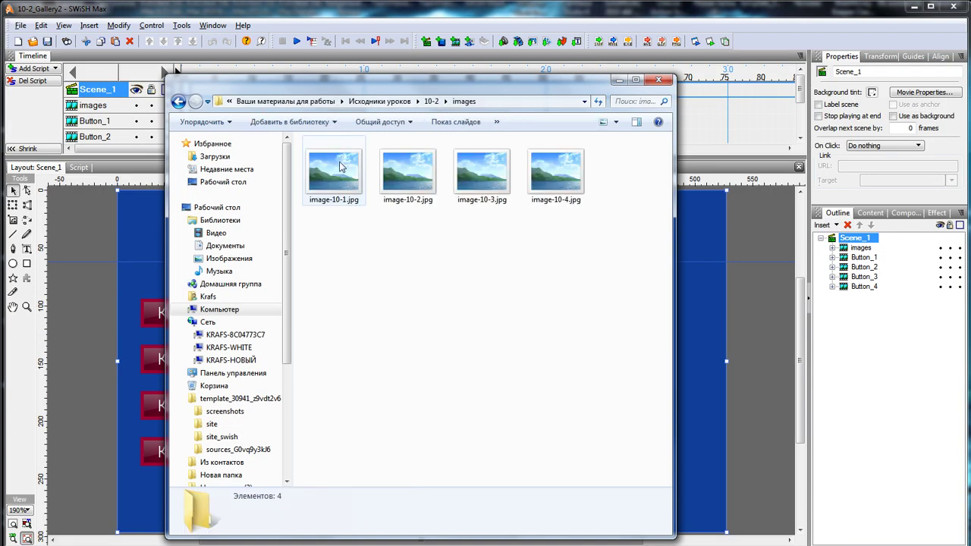
left_click(330, 174)
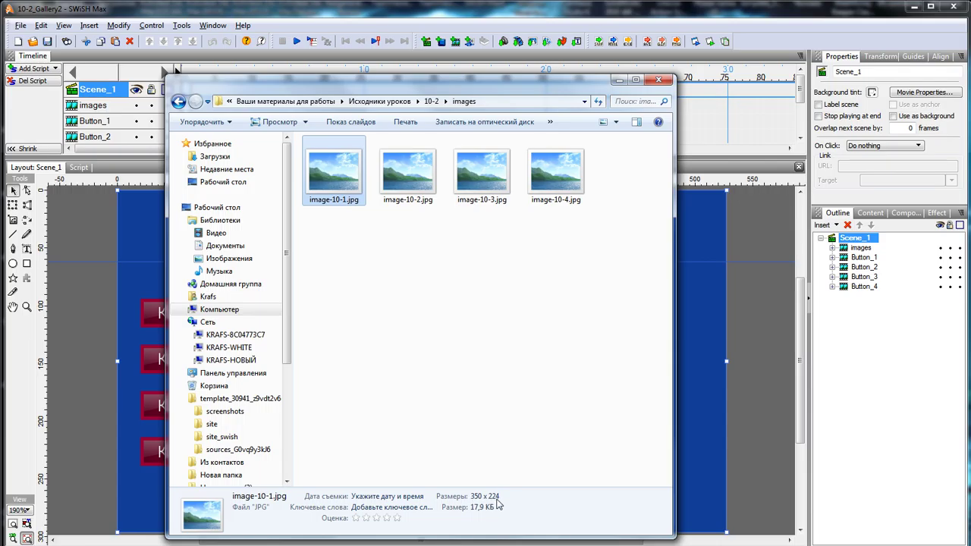
Create a new movie, set its size to 350 by 224 pixels, and fit the scene in the window.
left_click(33, 43)
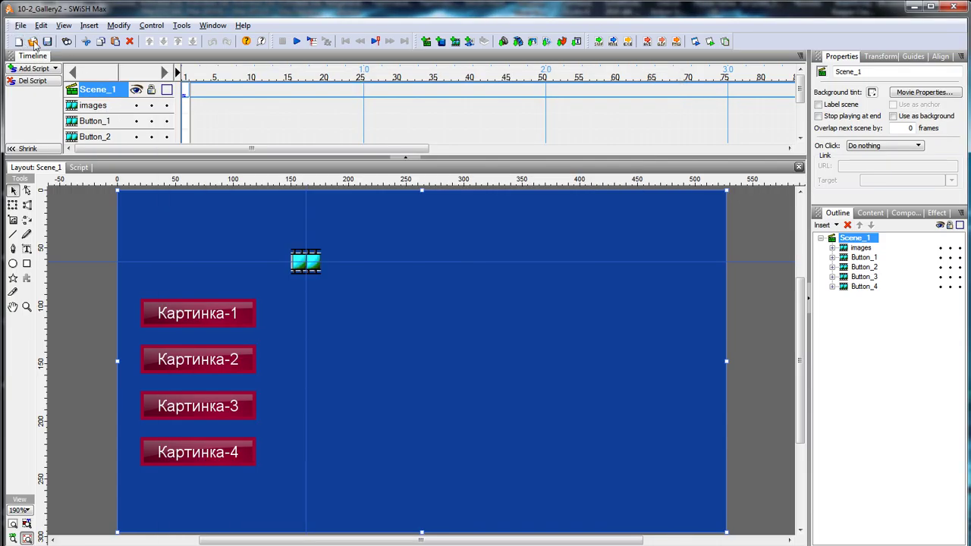
key("ctrl+n")
left_click(923, 92)
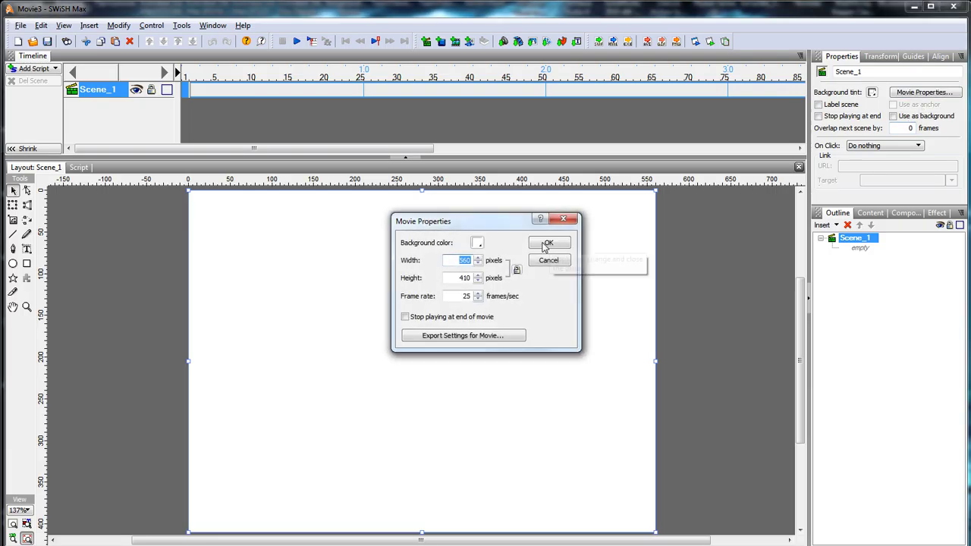
type("35")
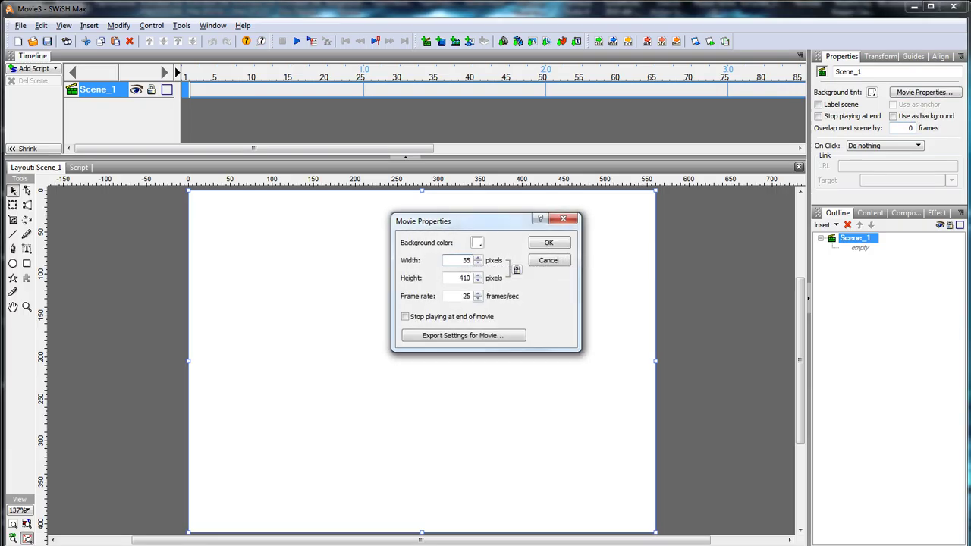
double_click(458, 278)
type("224")
left_click(549, 243)
left_click(13, 524)
Import image-10-1.jpg from the 10-2 images folder and group it as a Movie Clip.
key("ctrl+i")
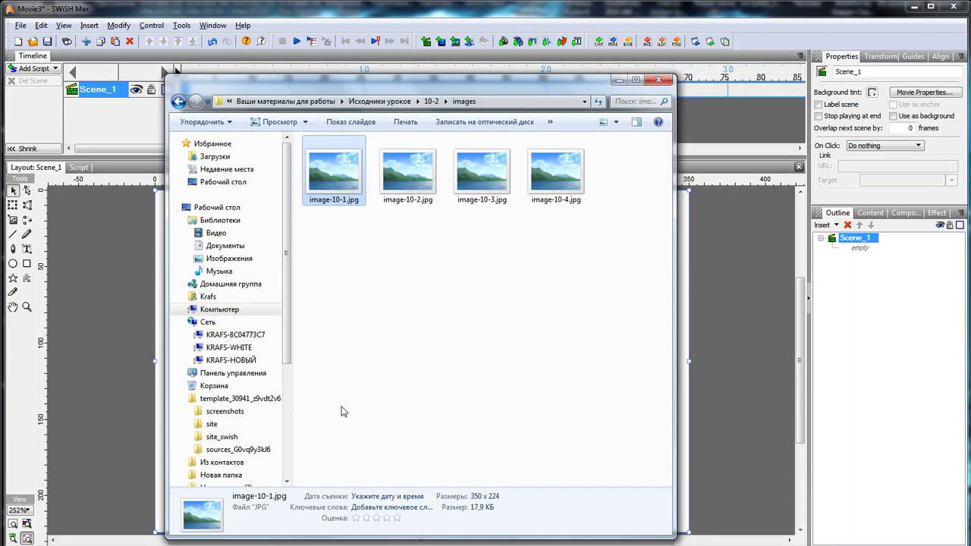
double_click(340, 174)
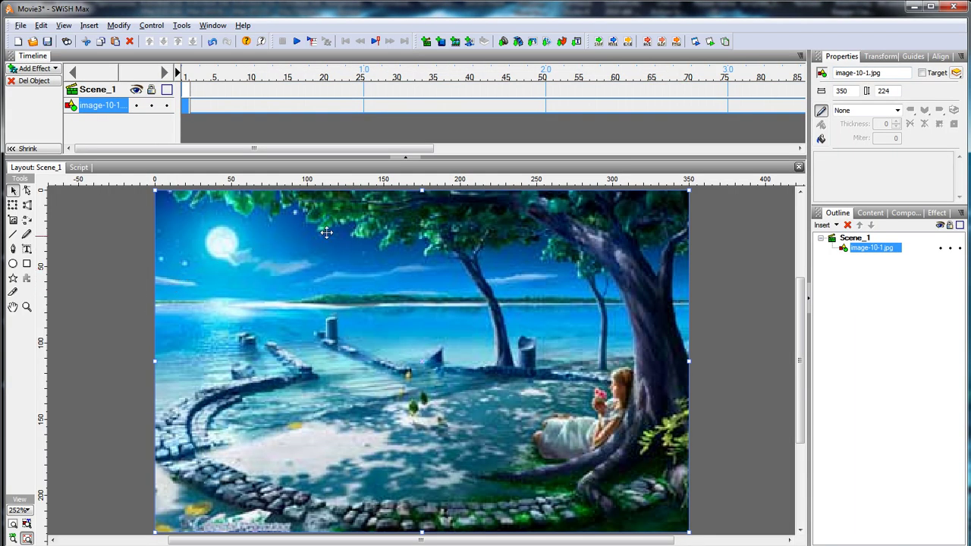
right_click(844, 252)
mouse_move(914, 336)
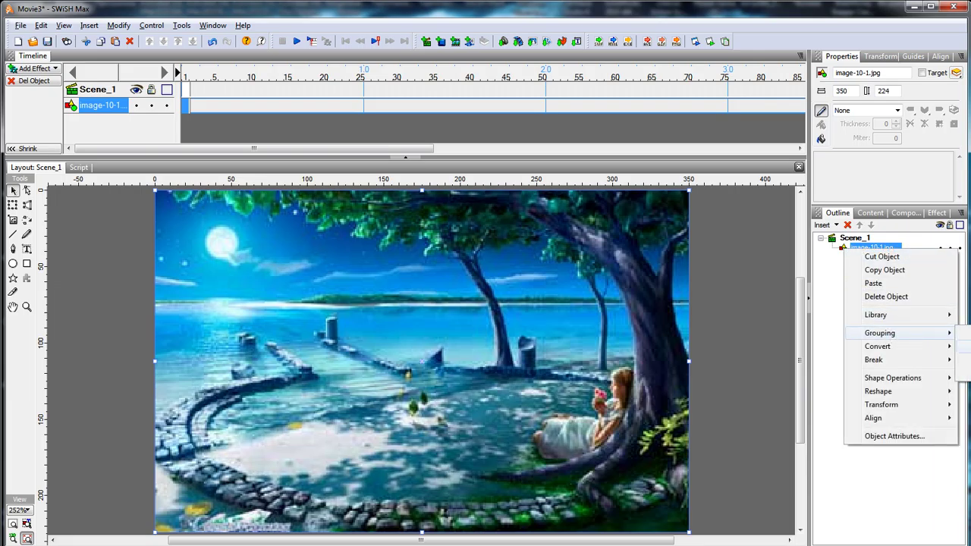
left_click(962, 361)
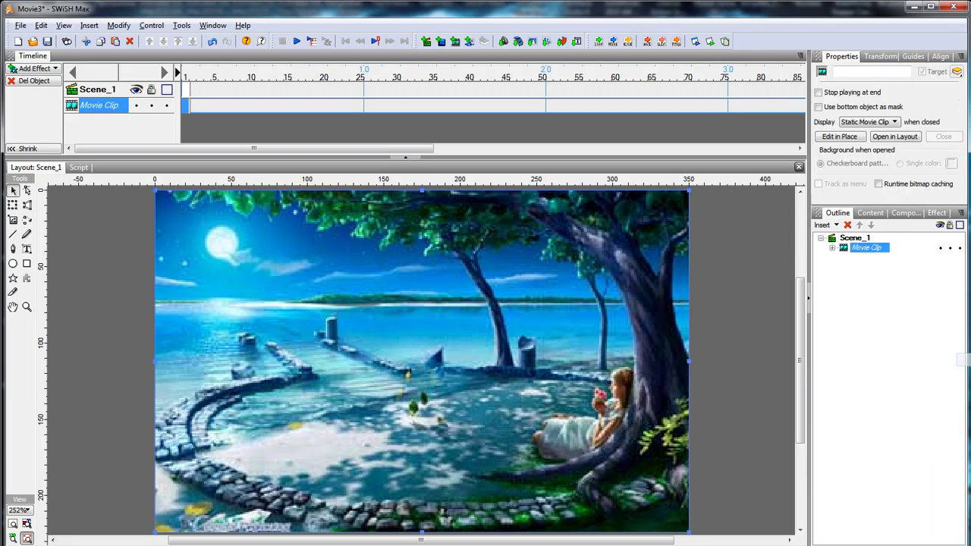
Rename the new movie clip in Scene_1 as _1.
left_click(869, 250)
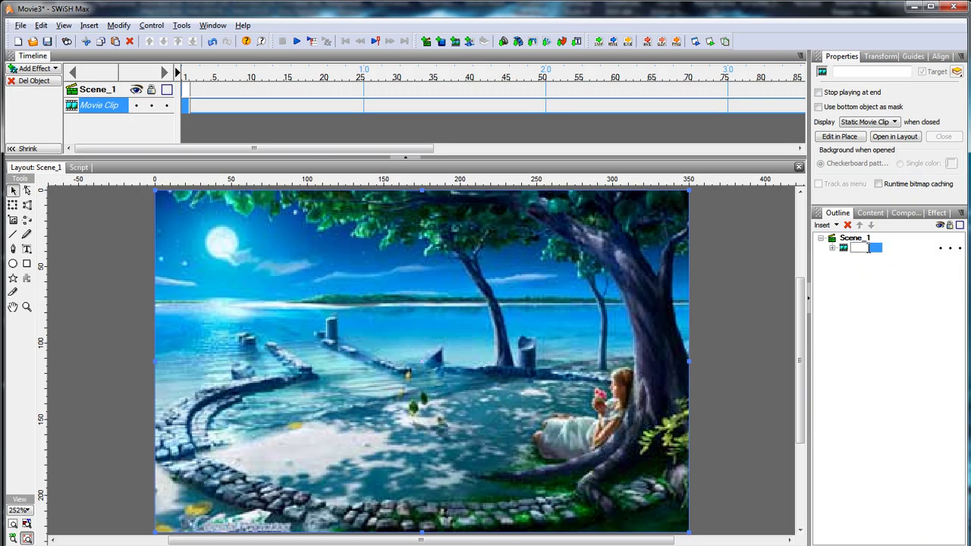
type("_1")
left_click(844, 253)
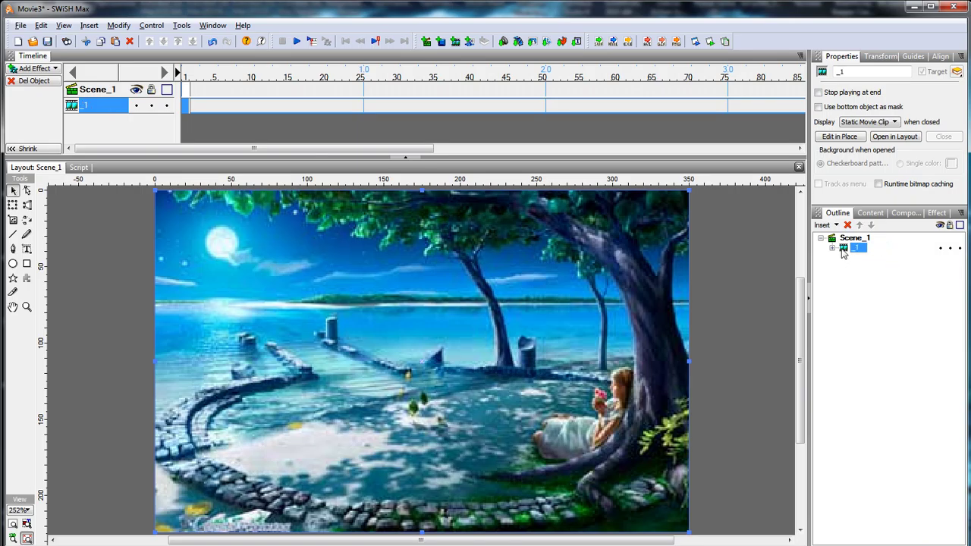
Break image-10-1.jpg inside the _1 clip into pieces using a regular grid of 10 columns and 10 rows.
left_click(832, 251)
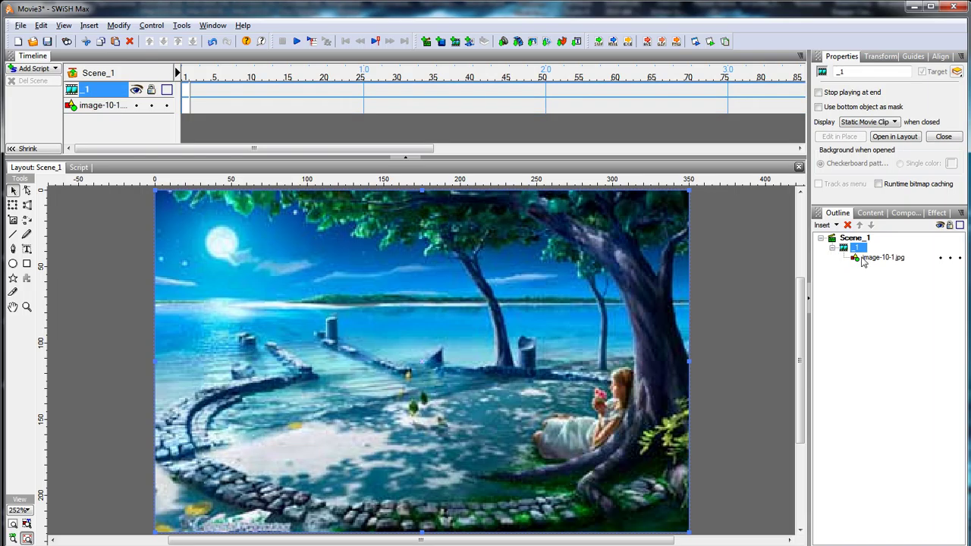
left_click(864, 258)
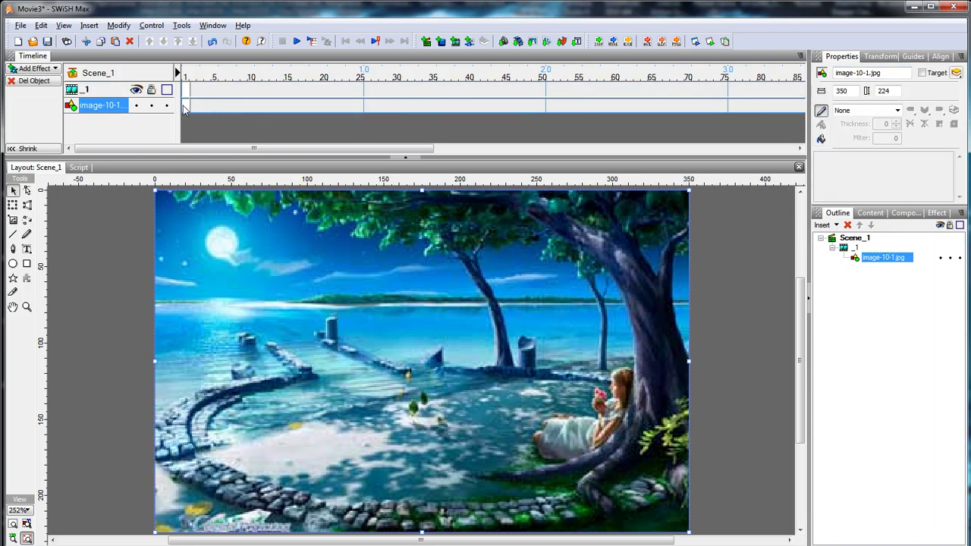
right_click(855, 259)
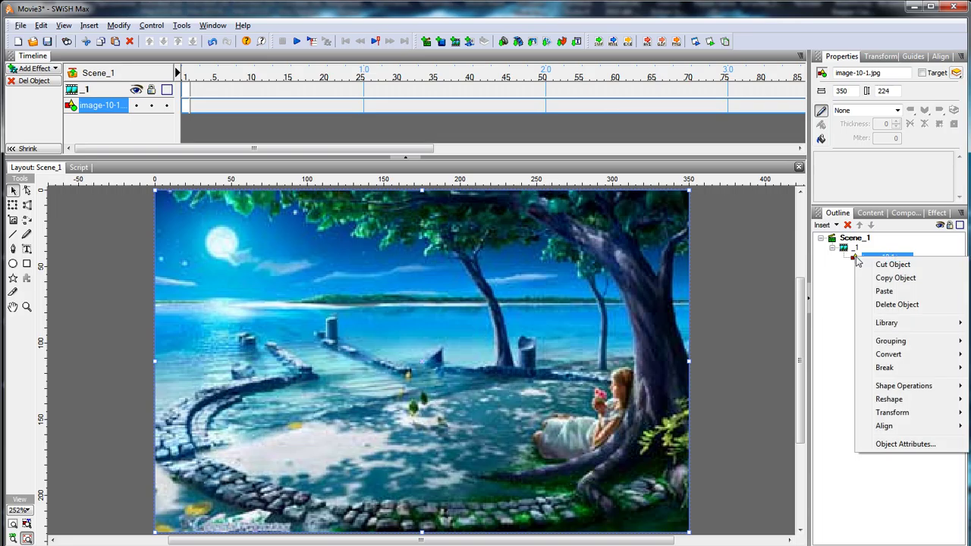
mouse_move(887, 368)
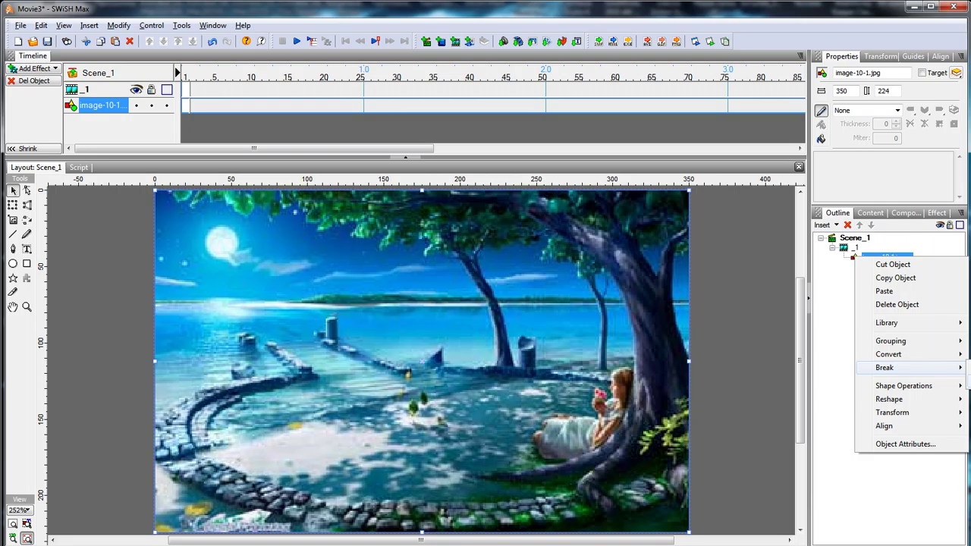
left_click(967, 367)
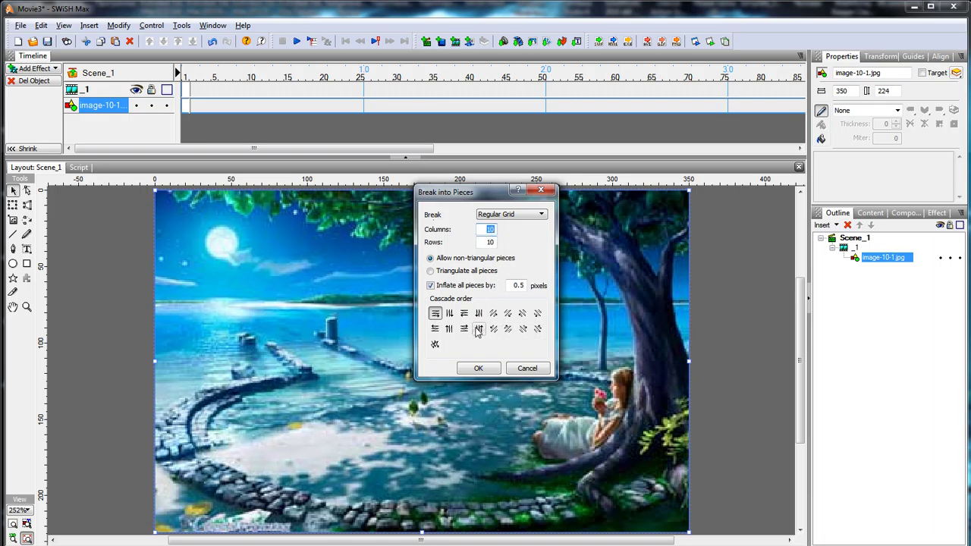
left_click(478, 368)
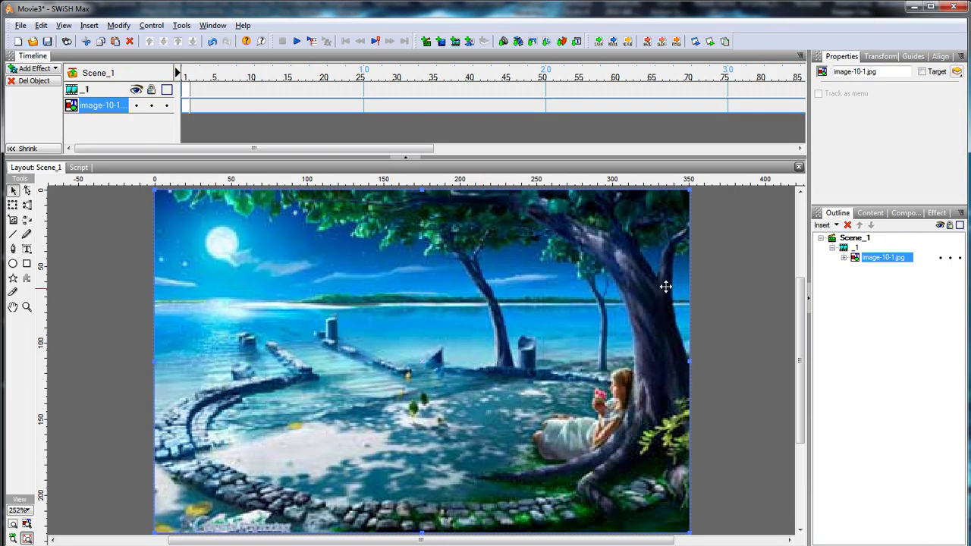
Expand the broken image-10-1.jpg group and select its first piece to inspect it.
left_click(844, 258)
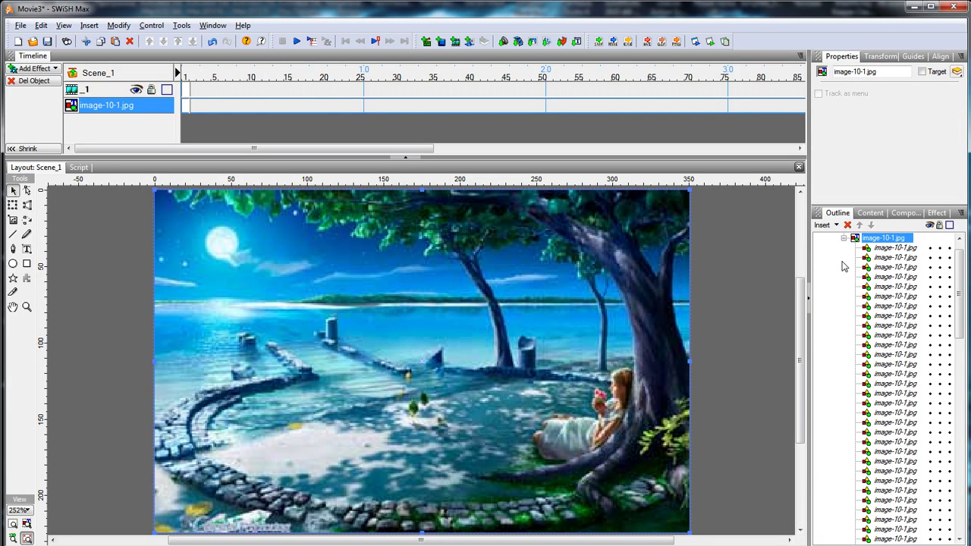
mouse_move(955, 287)
left_mouse_down()
mouse_move(957, 472)
mouse_move(957, 281)
left_mouse_up()
left_click(889, 267)
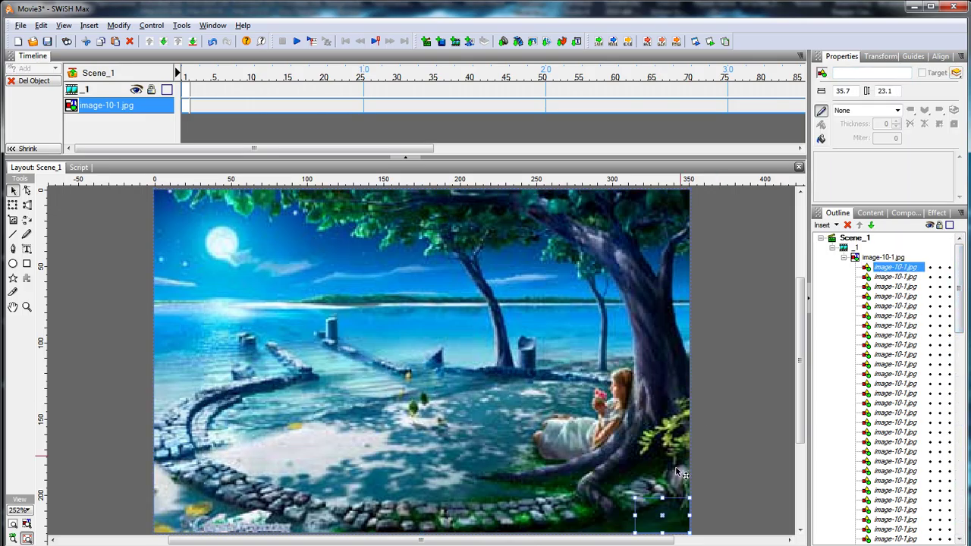
Try moving the selected lower-right piece of image-10-1.jpg outside the picture, and undo the move.
left_click_drag(674, 513, 740, 332)
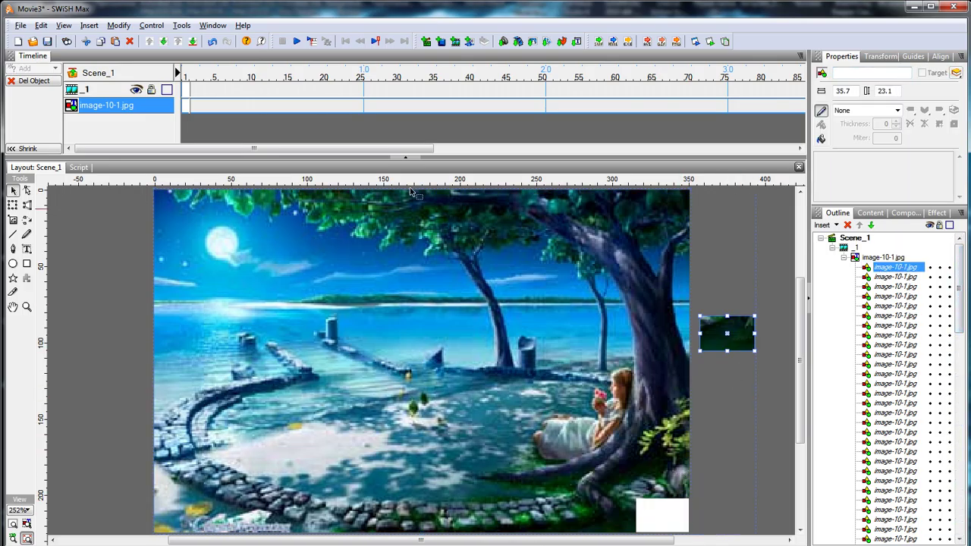
left_click(212, 42)
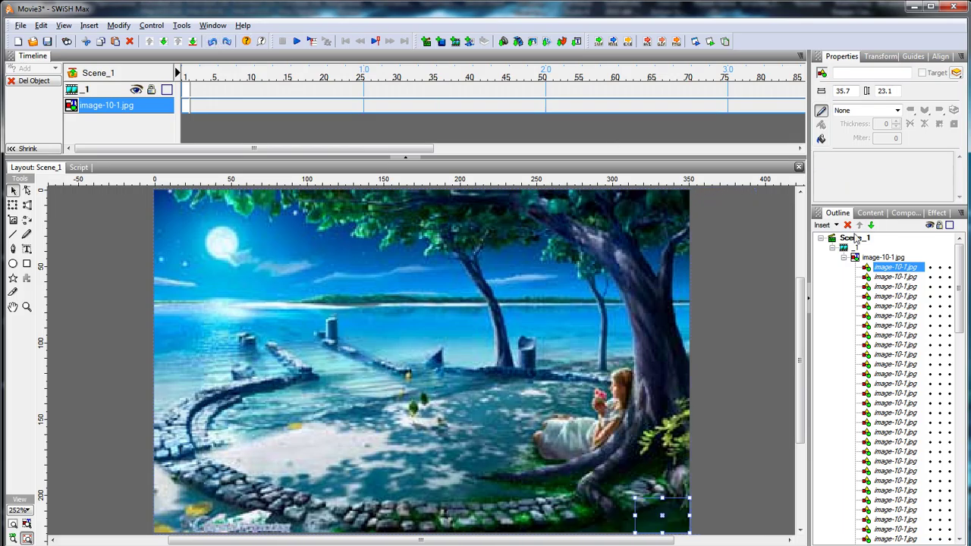
Collapse the image-10-1.jpg group and apply the 3D Spin in and grow effect to it from the Effects Browser, starting at frame 1.
left_click(845, 258)
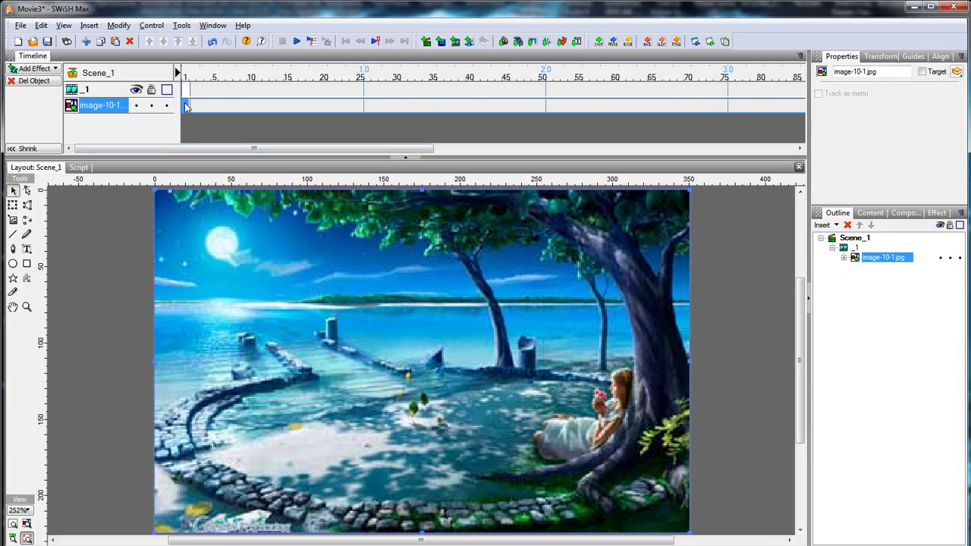
left_click(211, 27)
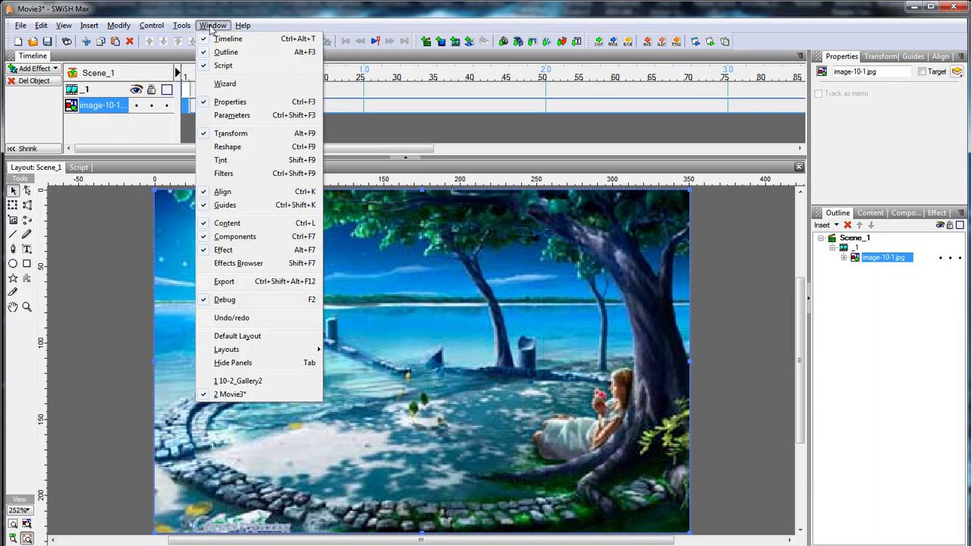
left_click(248, 264)
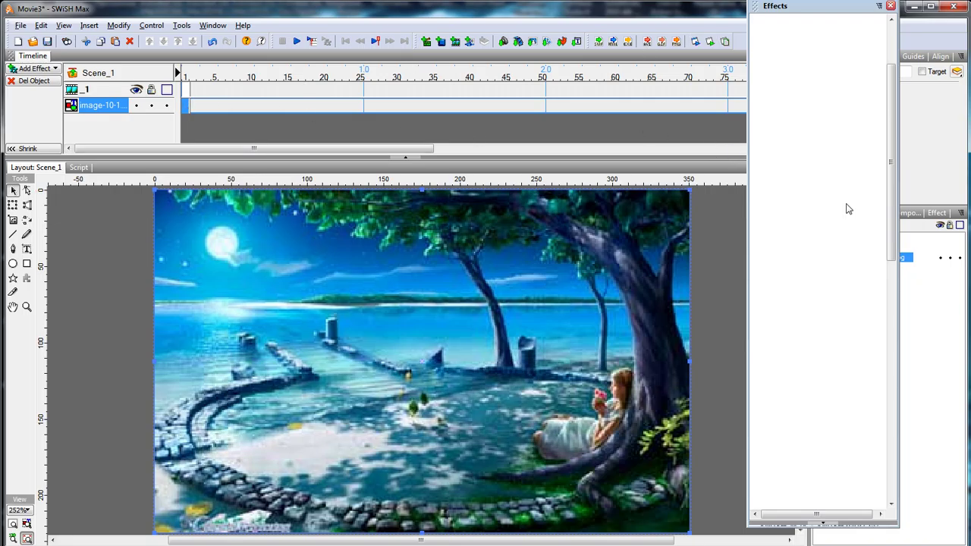
right_click(186, 109)
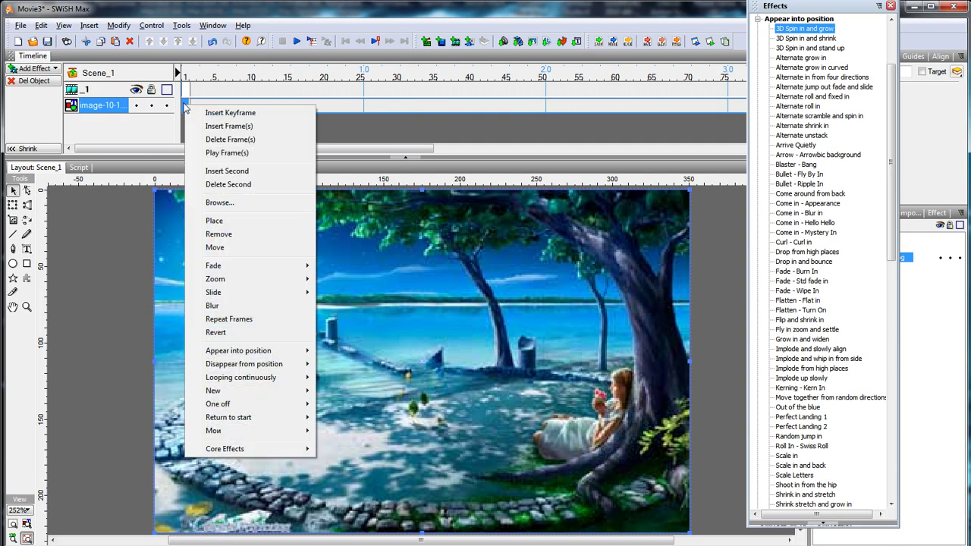
left_click(808, 53)
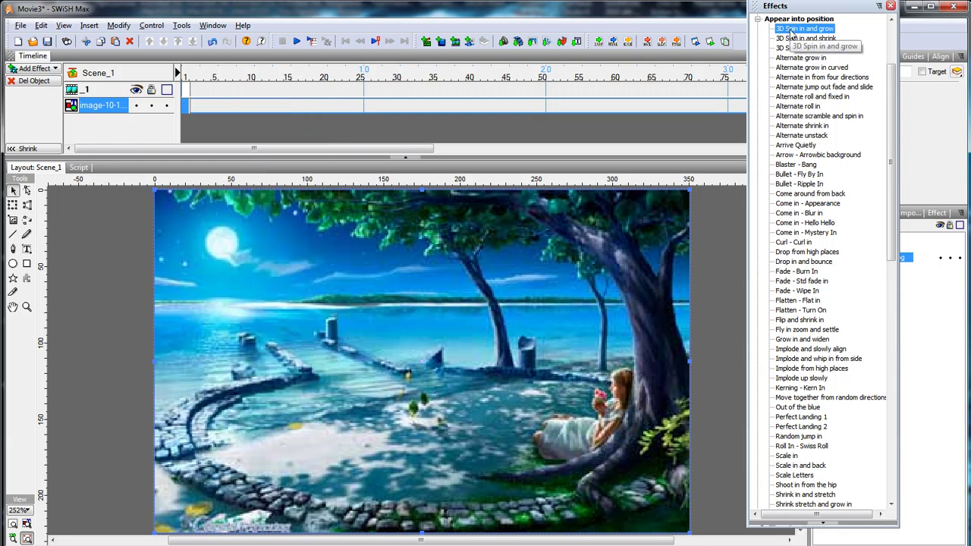
double_click(789, 34)
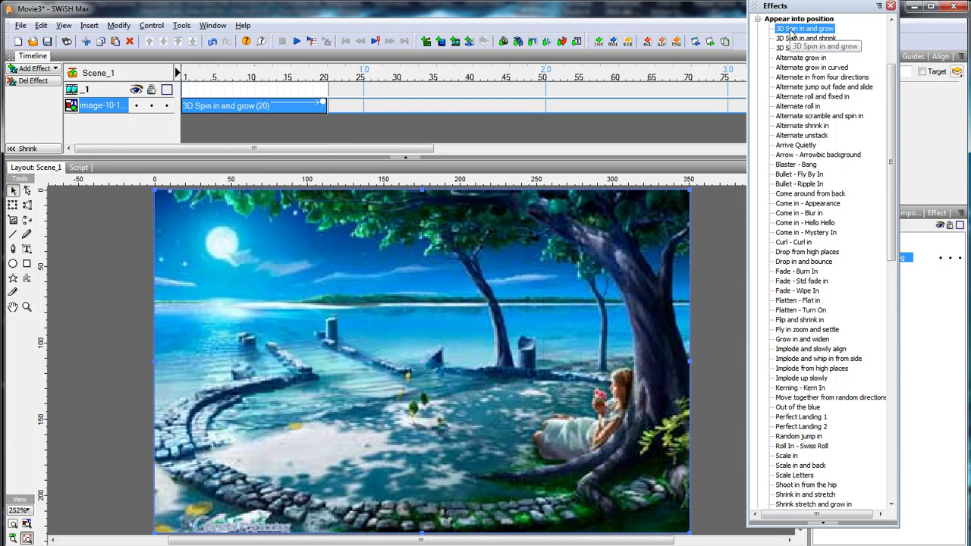
Preview the animation, try 3D Spin in and shrink and 3D Spin in and stand up, and return to 3D Spin in and grow.
left_click(296, 41)
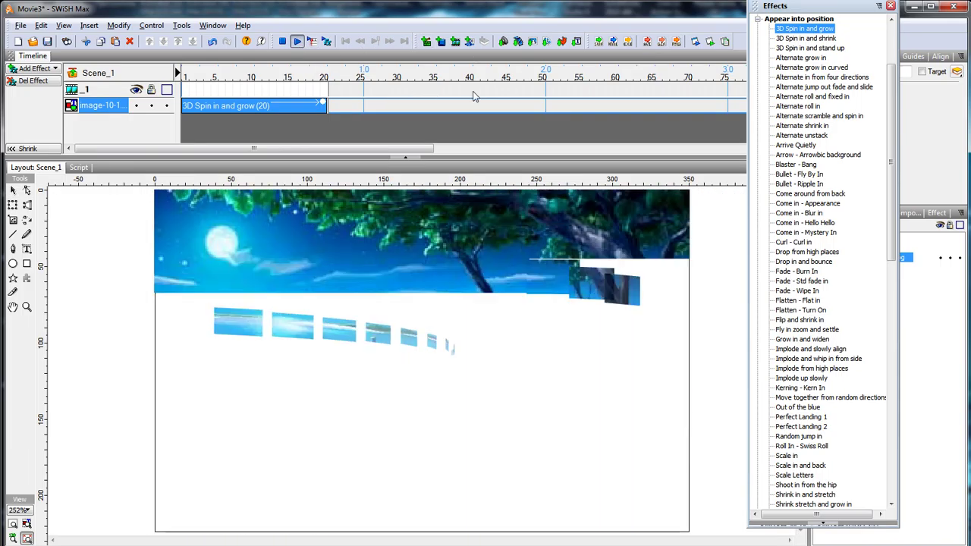
double_click(806, 38)
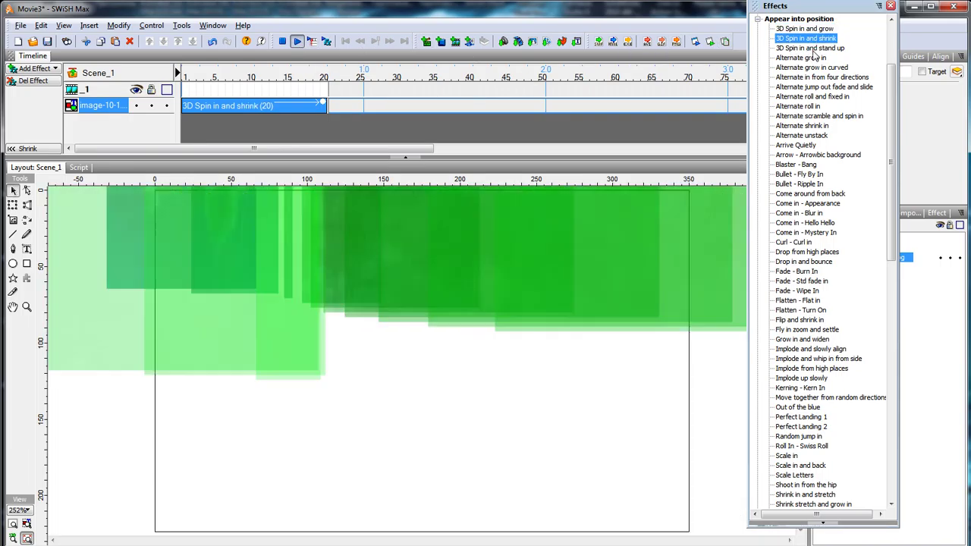
double_click(811, 48)
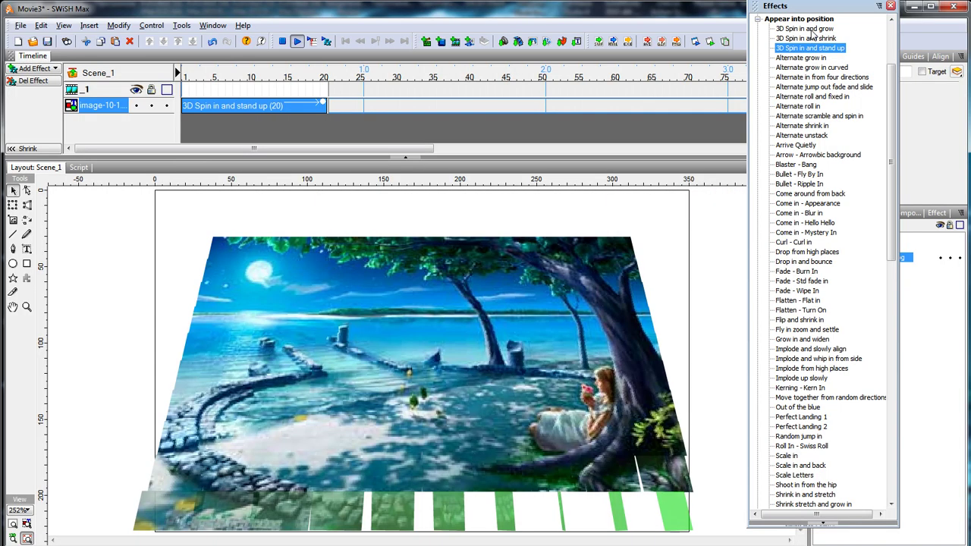
double_click(805, 29)
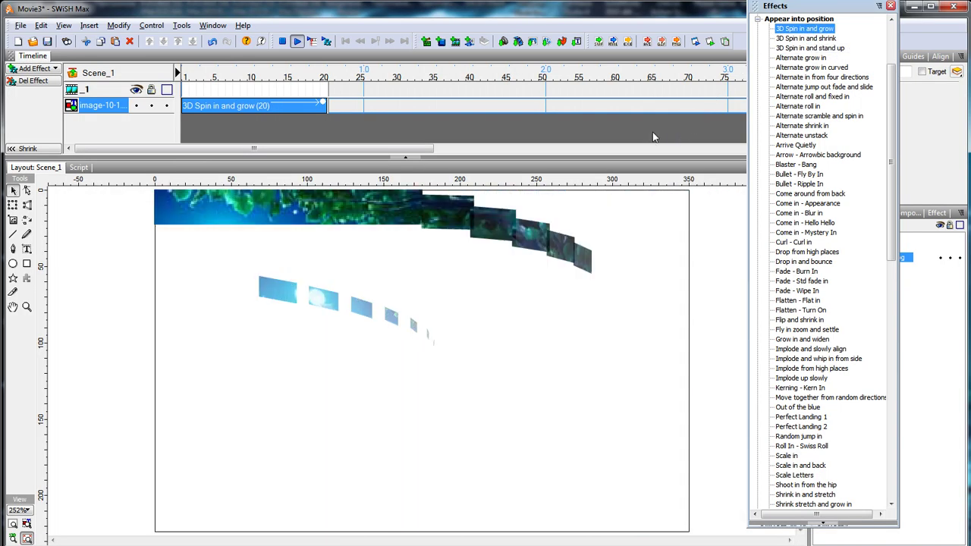
left_click(891, 6)
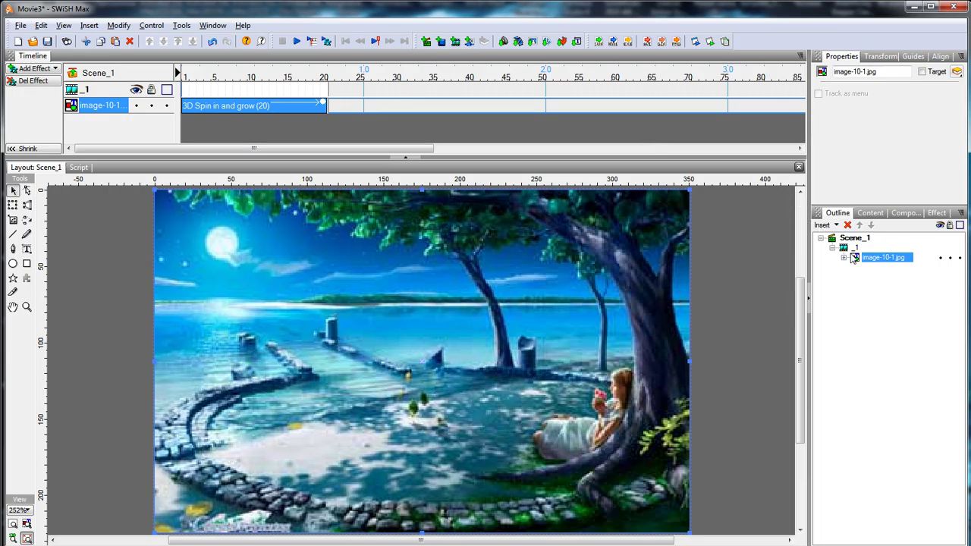
Set the _1 movie clip to stop playing at its end.
left_click(849, 248)
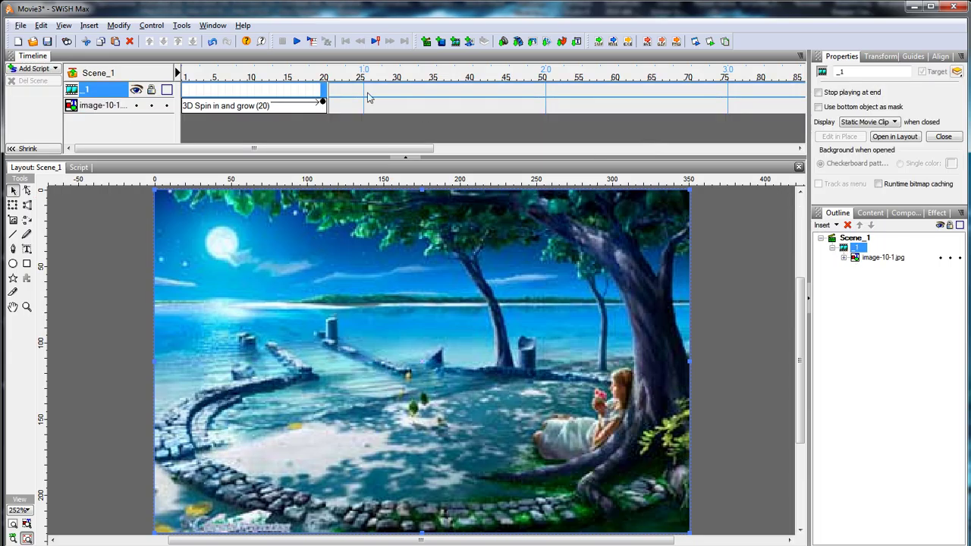
right_click(324, 90)
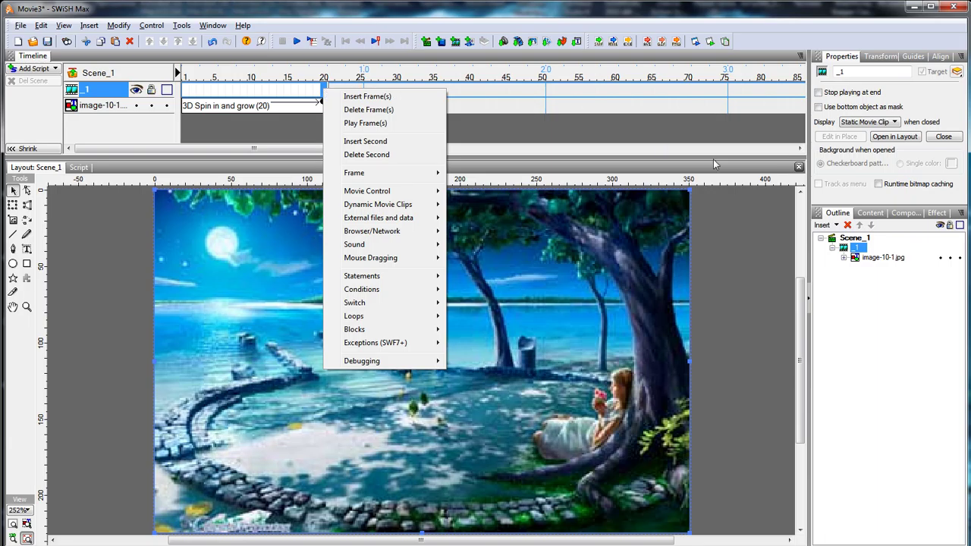
left_click(845, 253)
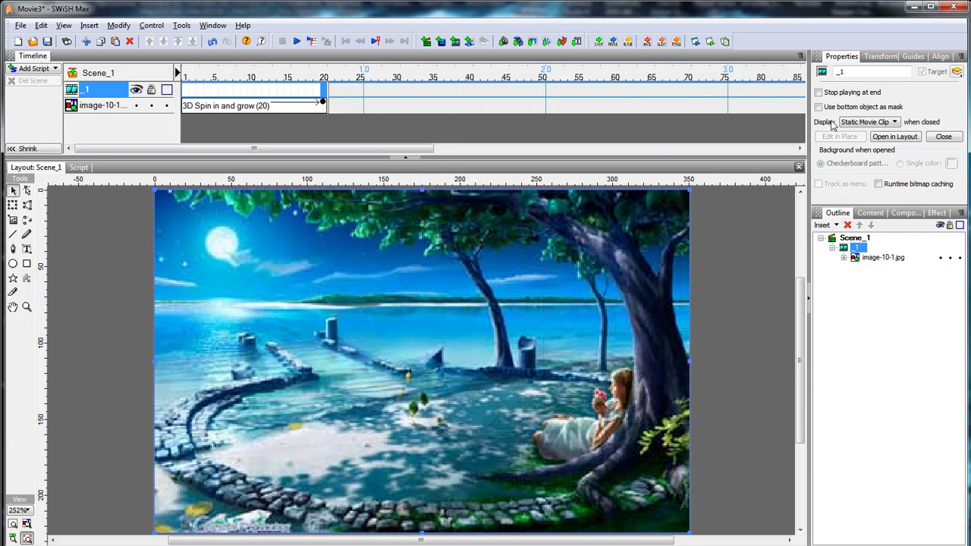
left_click(818, 93)
Try adding a stop() action at frame 21 of the _1 clip, and undo it.
left_click(332, 91)
right_click(334, 94)
mouse_move(375, 134)
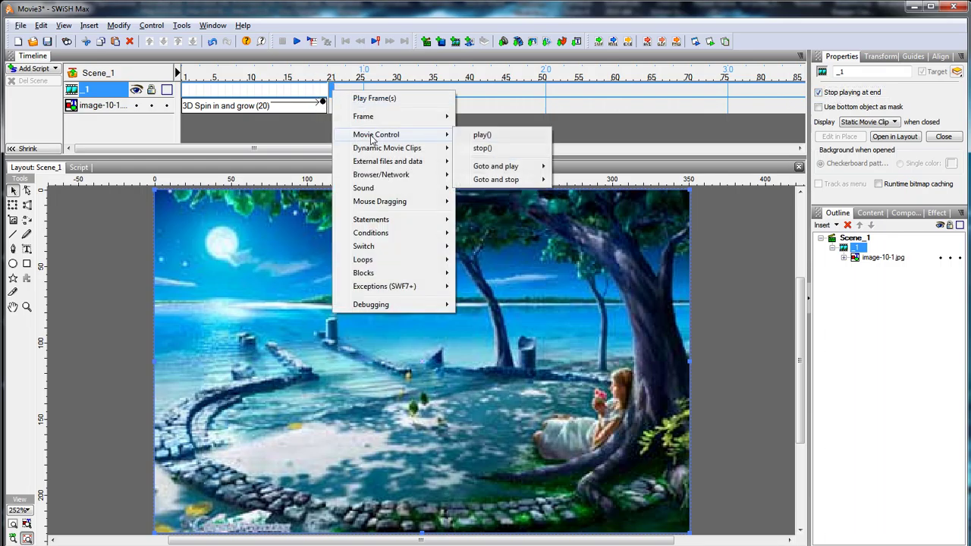
left_click(489, 145)
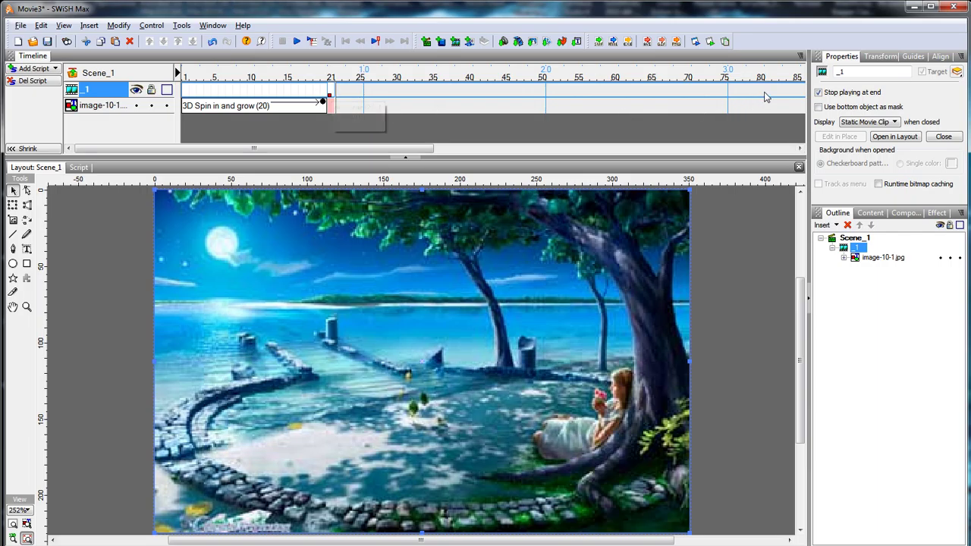
left_click(212, 41)
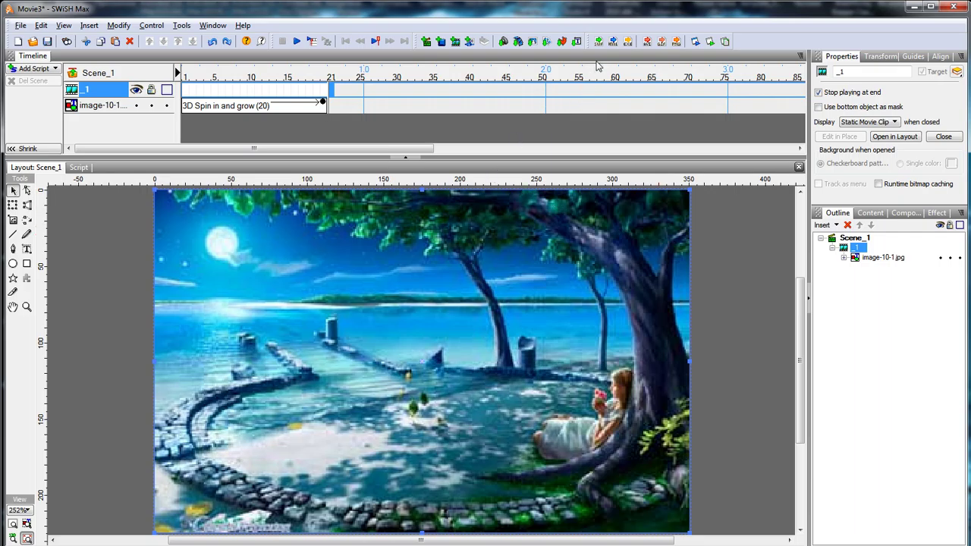
Save the movie as 10-3_image-1.swi in the 10-3 folder, replacing the existing file.
left_click(20, 26)
left_click(46, 92)
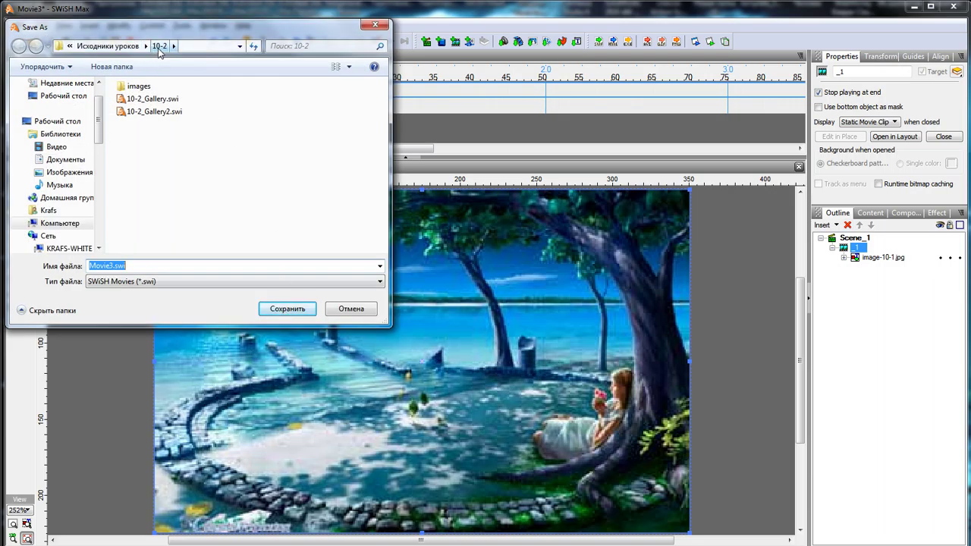
left_click(126, 49)
double_click(218, 145)
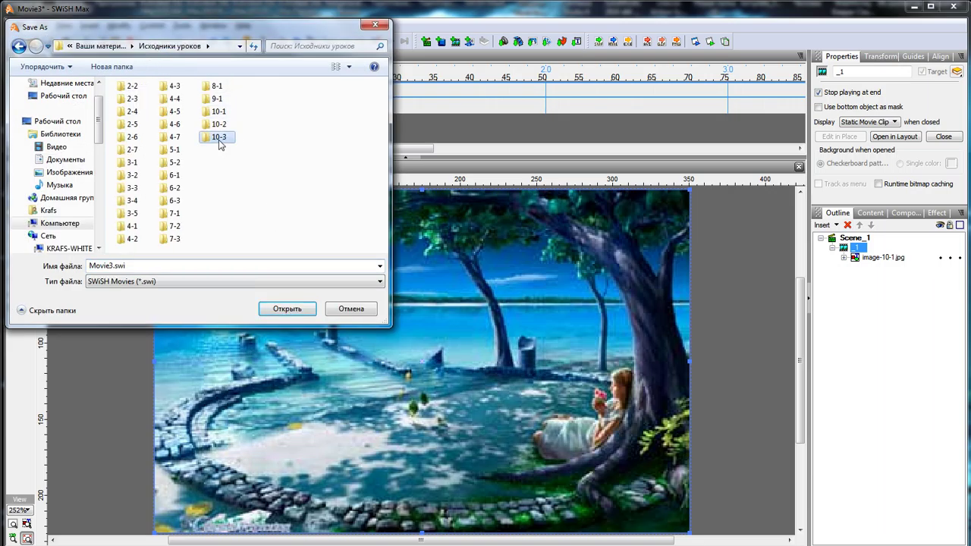
left_click(145, 113)
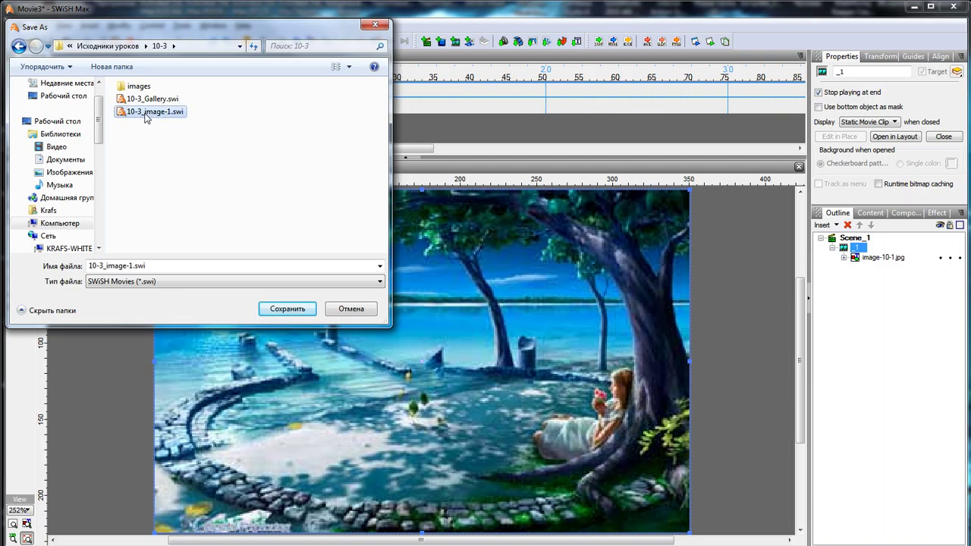
left_click(286, 309)
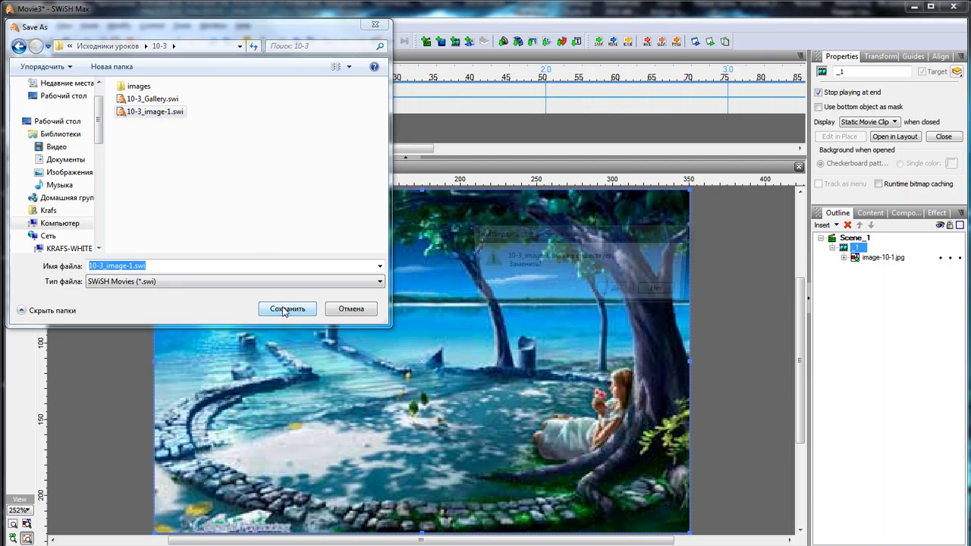
left_click(614, 292)
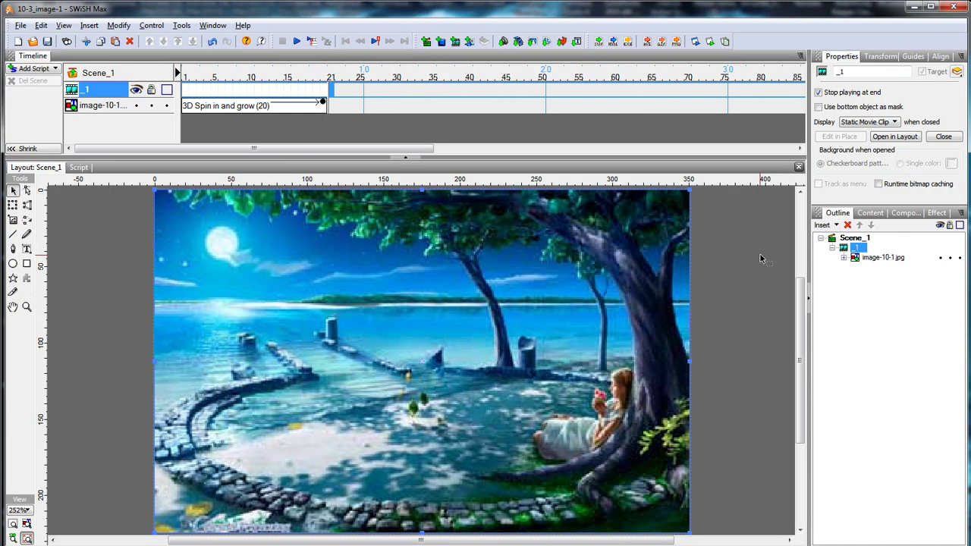
Export the movie as 10-3_image-1.swf into the images folder inside 10-3, replacing the existing file.
left_click(598, 42)
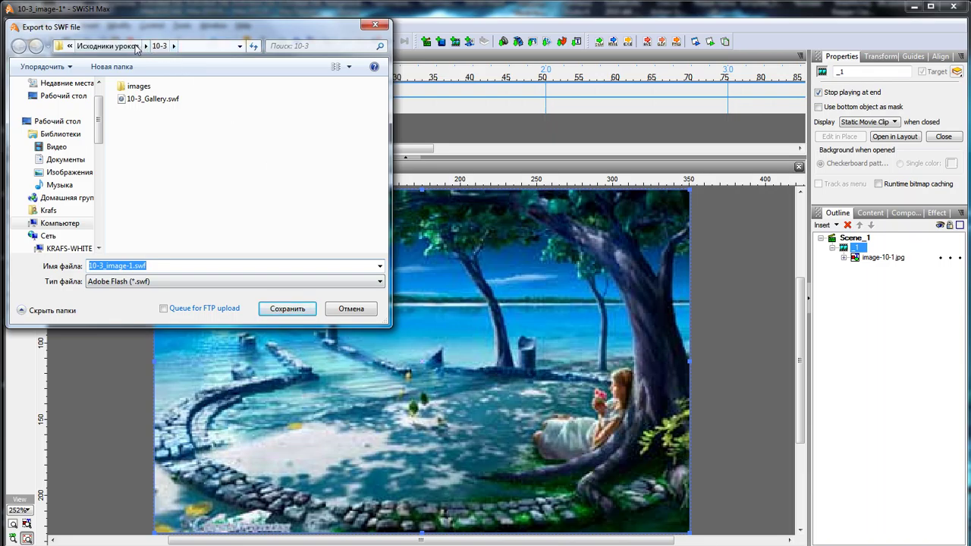
left_click(108, 46)
left_click(219, 140)
double_click(218, 140)
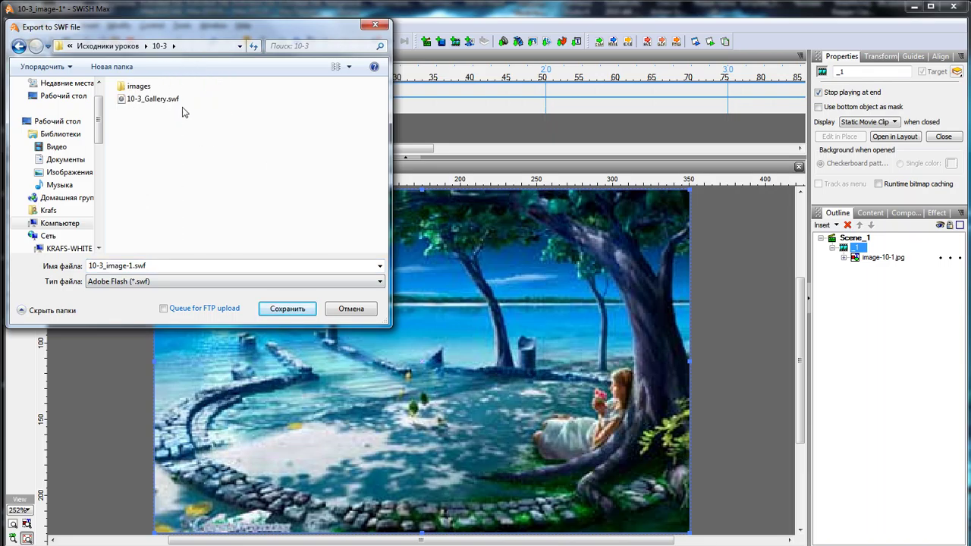
double_click(143, 88)
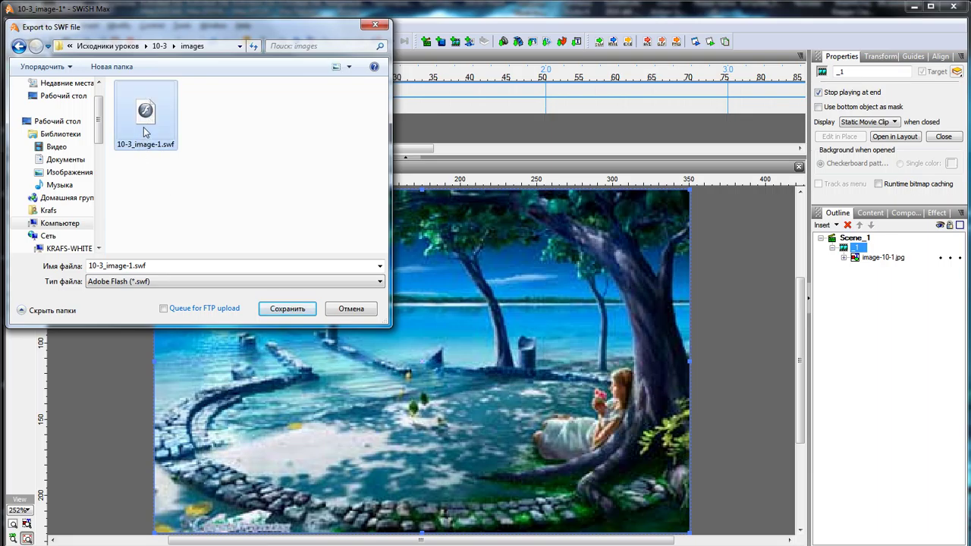
left_click(293, 312)
left_click(617, 292)
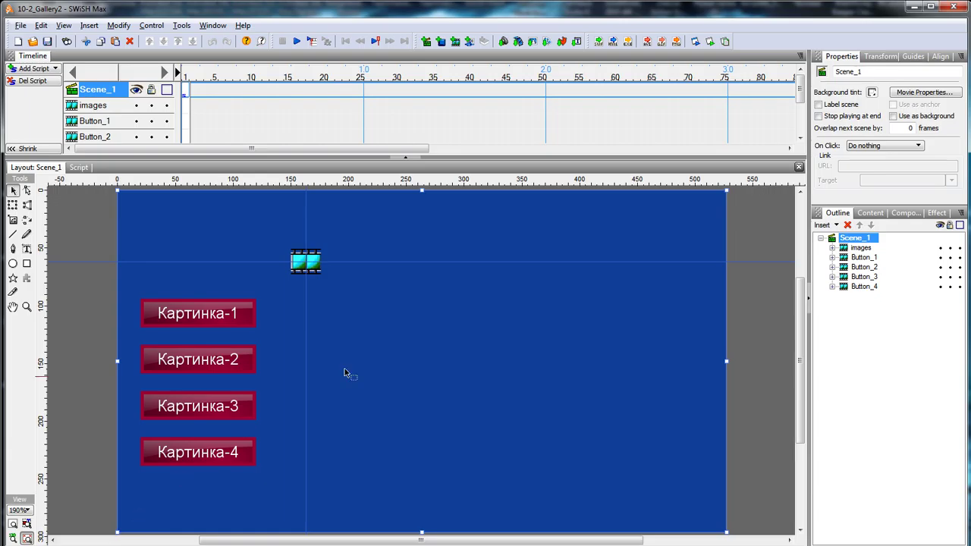
Show the Scene_1 script of 10-2_Gallery2, switch to Windows Explorer and open the images folder inside 10-3.
left_click(82, 168)
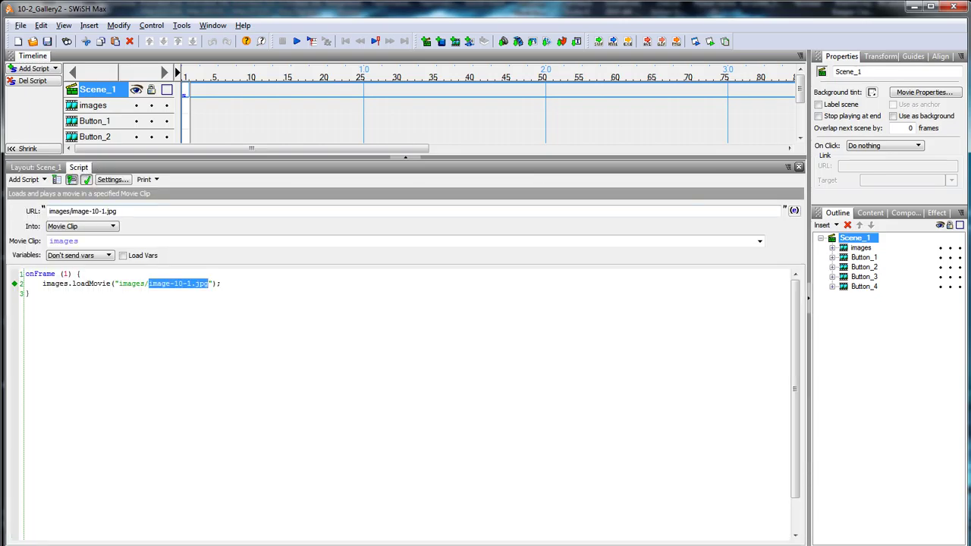
key("alt+Tab")
left_click(376, 101)
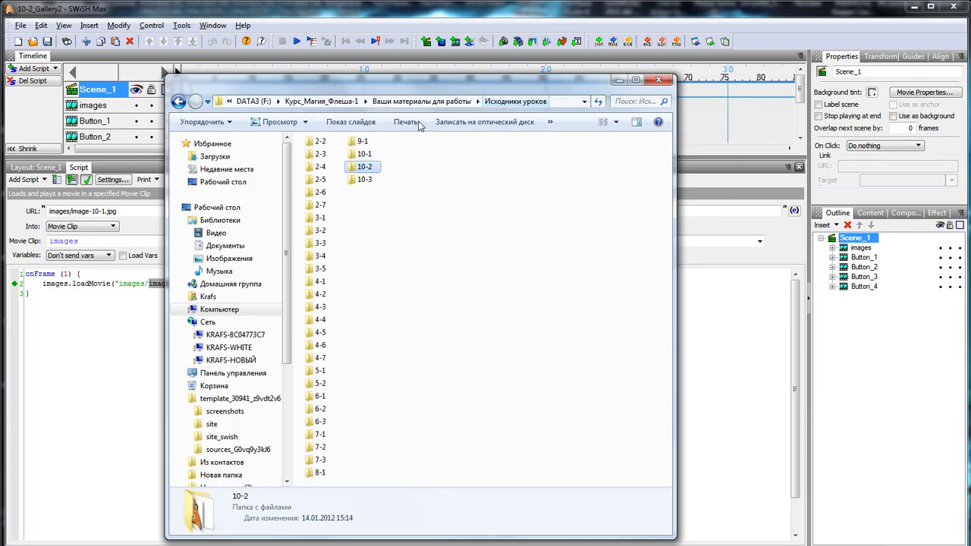
double_click(364, 181)
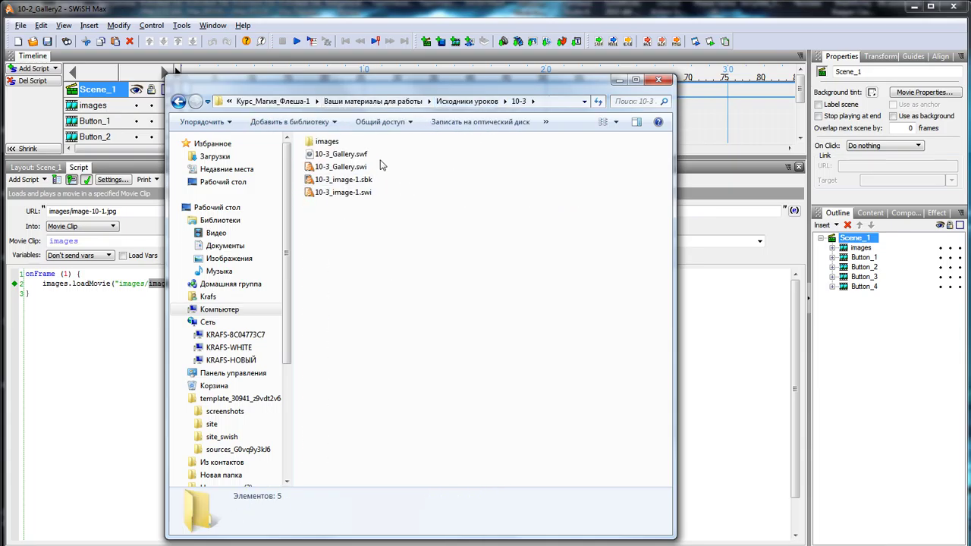
double_click(329, 142)
Copy the full file name 10-3_image-1.swf and paste it over image-10-1.jpg in Scene_1's loadMovie path.
left_click(340, 200)
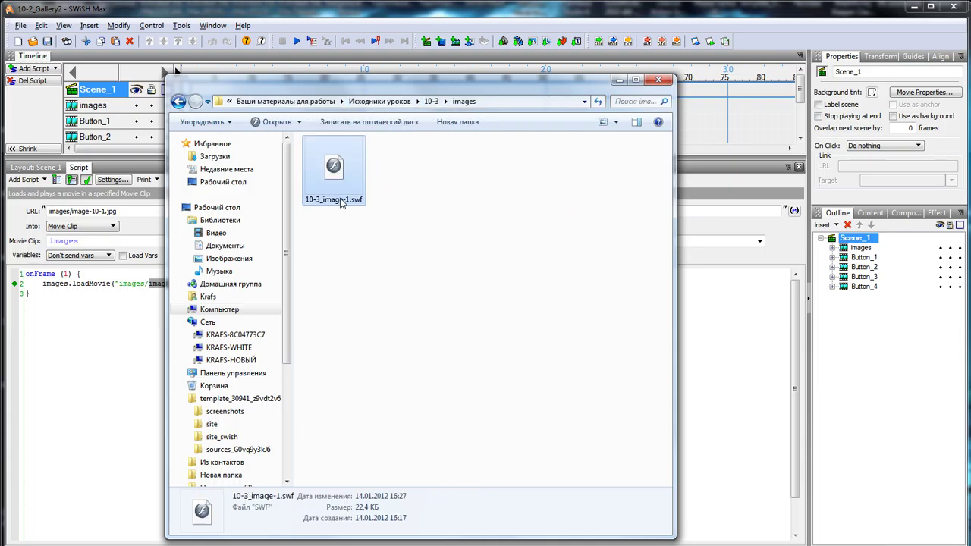
left_click(361, 200)
left_click_drag(365, 200, 306, 200)
key("ctrl+c")
right_click(316, 194)
left_click(358, 237)
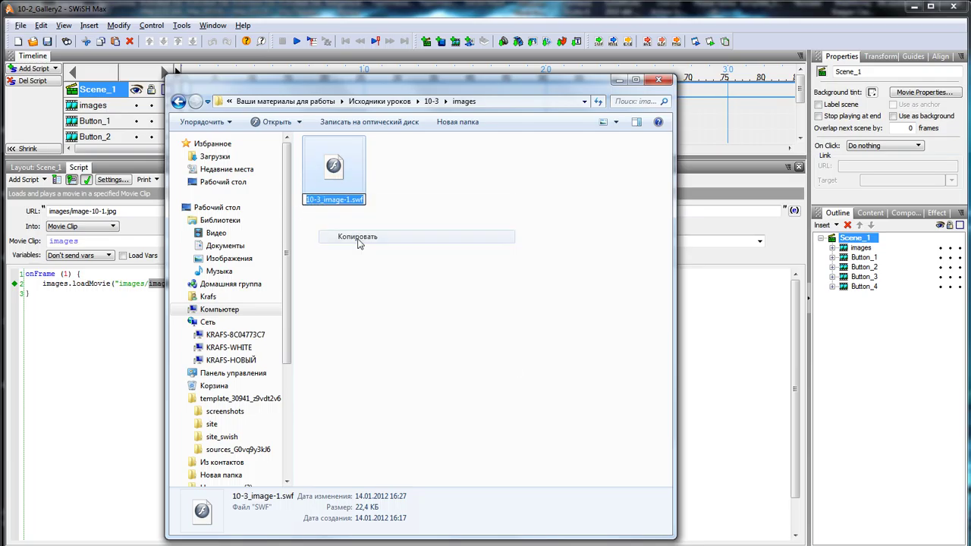
right_click(161, 291)
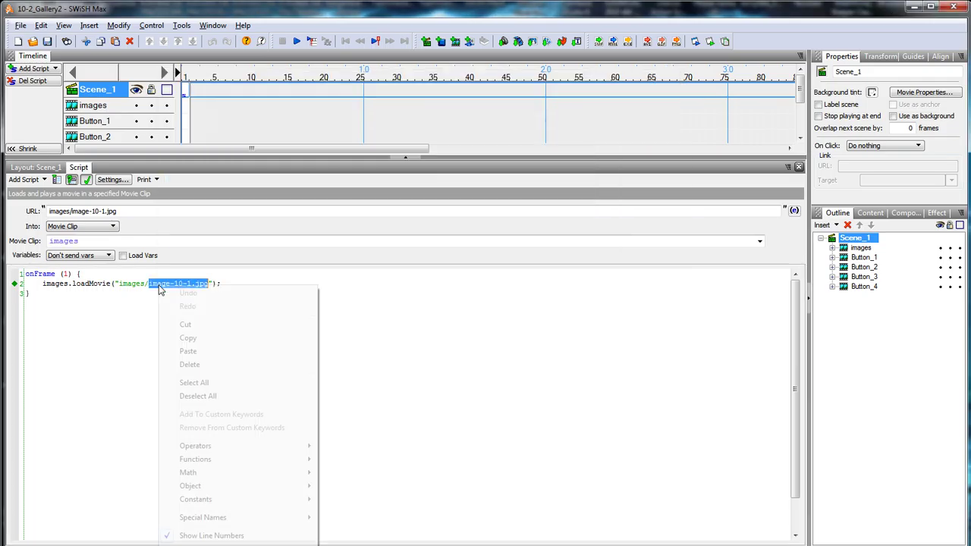
left_click(198, 354)
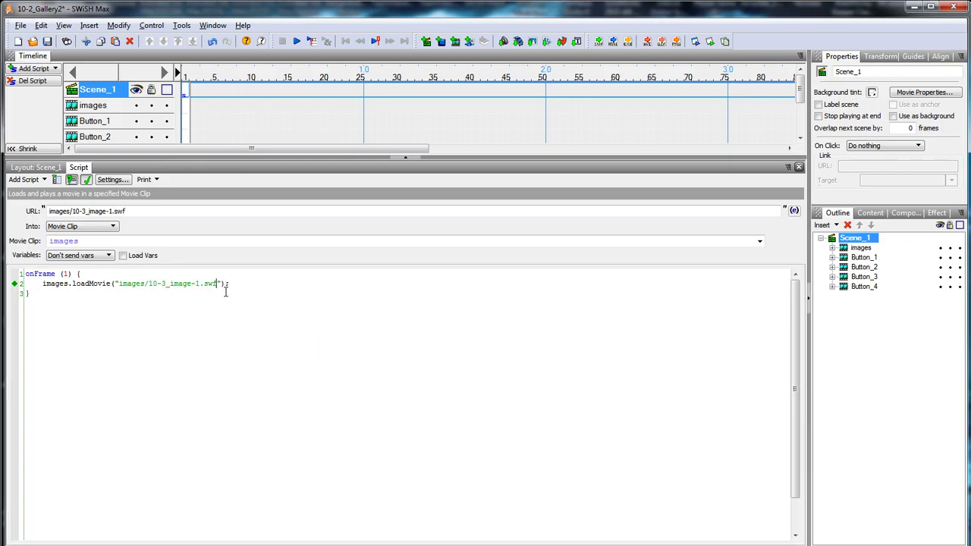
In Button_1's script, replace image-10-1.jpg in the loadMovie path with the copied file name 10-3_image-1.swf.
left_click(847, 258)
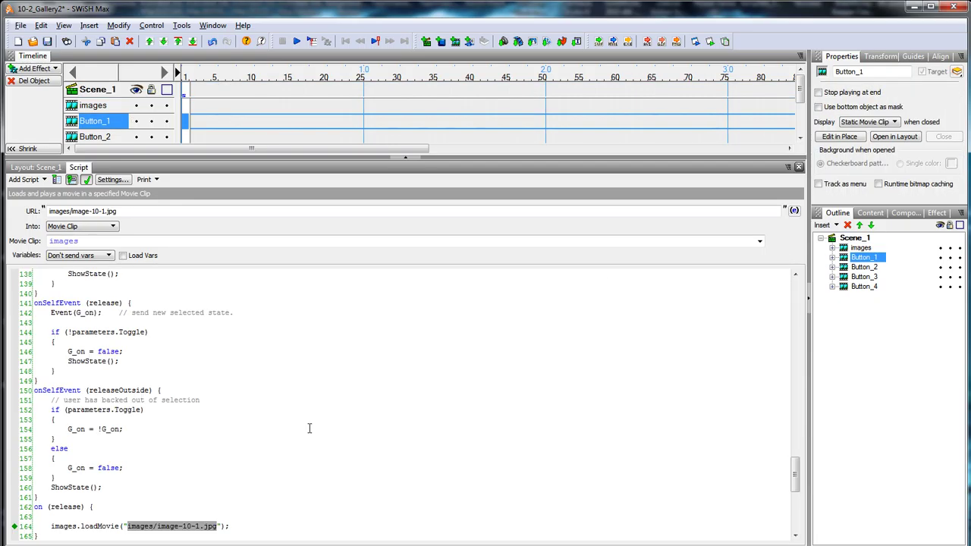
double_click(214, 525)
left_click_drag(218, 526, 160, 524)
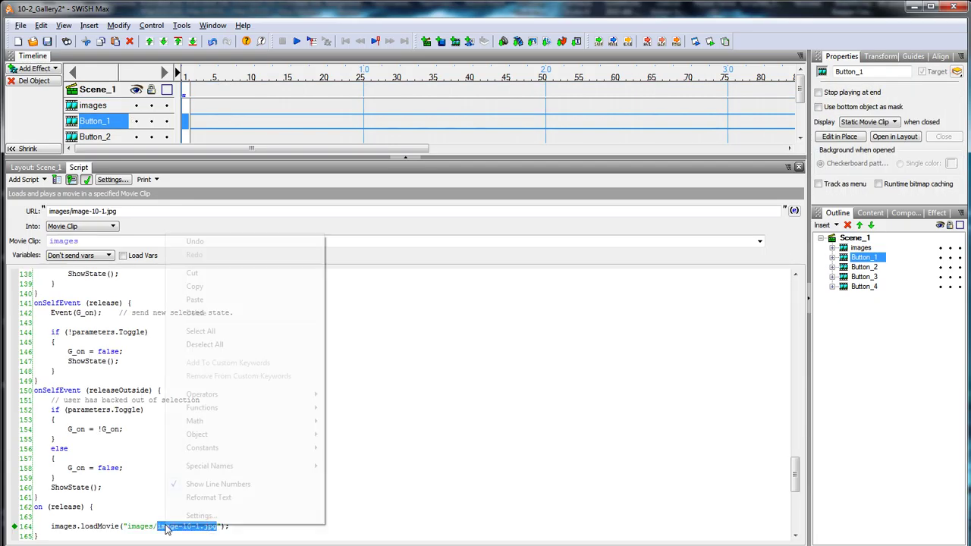
right_click(167, 528)
left_click(217, 301)
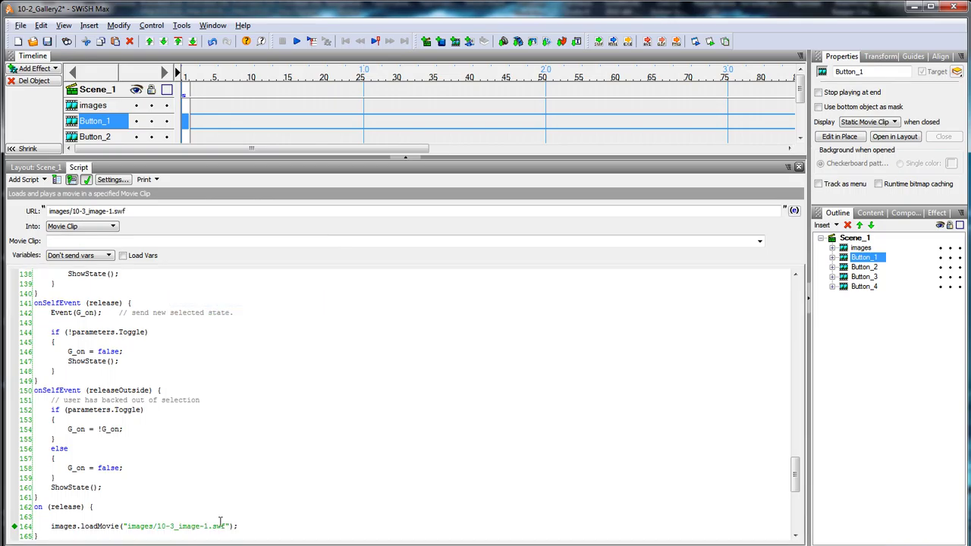
In Button_2's script, replace image-10-2.jpg in the loadMovie path with 10-3_image-2.swf, reusing the copied file name.
left_click(845, 269)
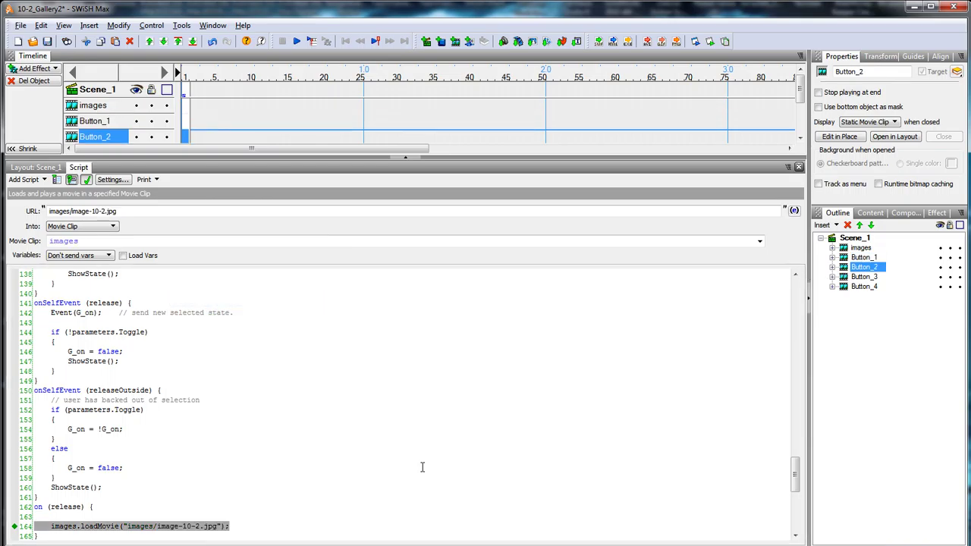
left_click(205, 525)
left_click_drag(219, 525, 162, 528)
right_click(159, 531)
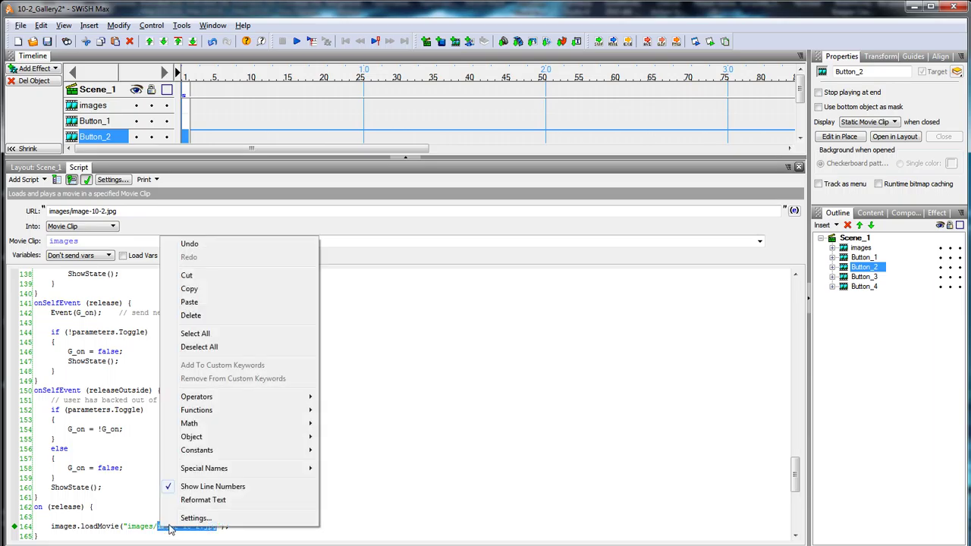
left_click(209, 301)
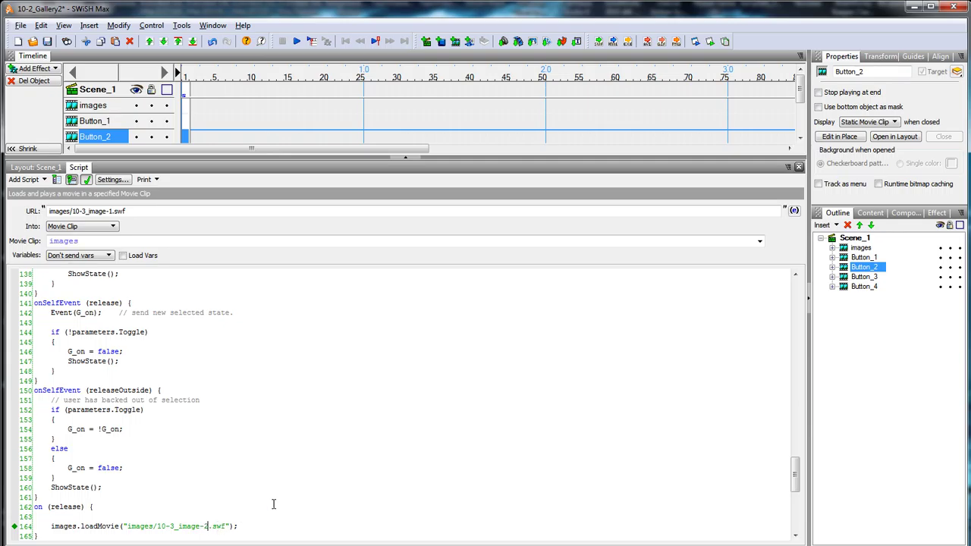
In Button_3's script, replace image-10-3.jpg in the loadMovie path with 10-3_image-3.swf, reusing the copied file name.
left_click(848, 278)
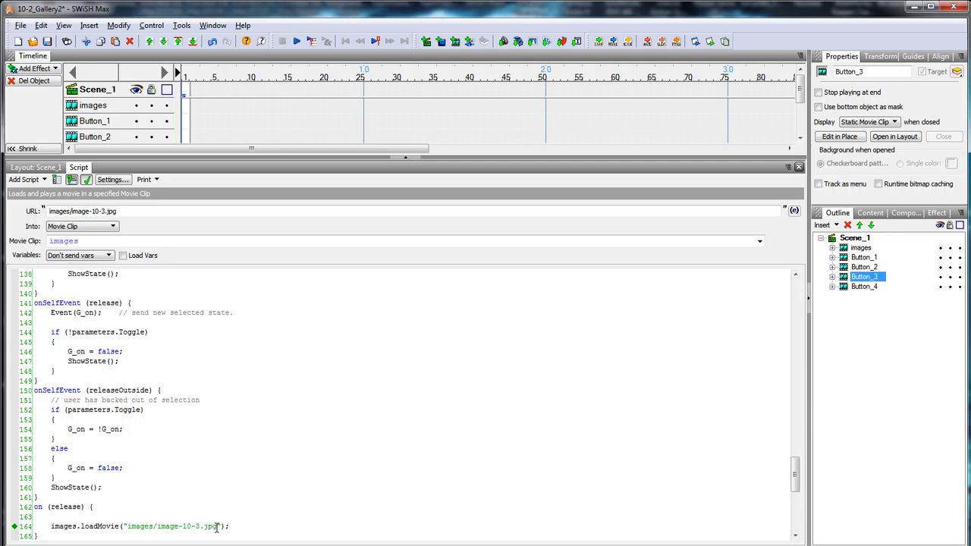
left_click_drag(216, 526, 158, 530)
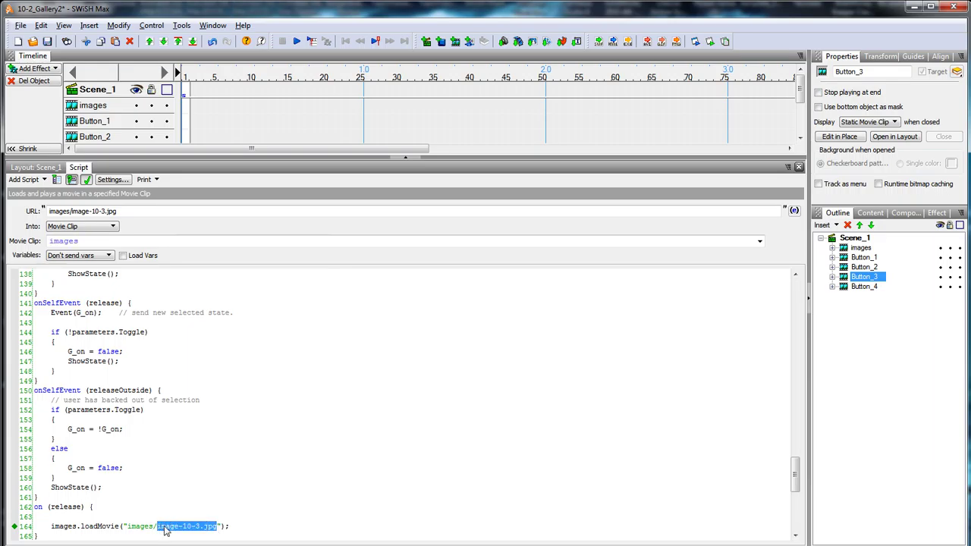
right_click(165, 529)
left_click(206, 302)
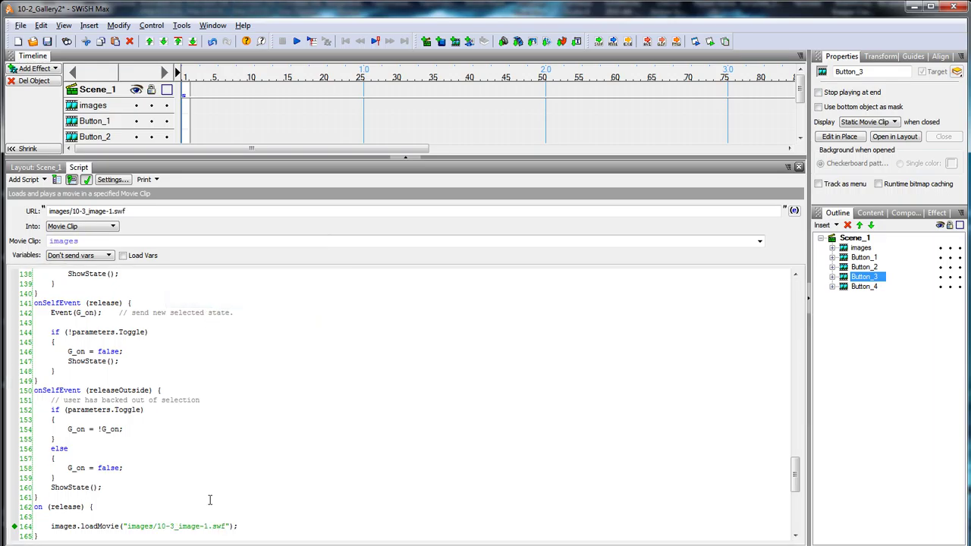
type("3")
In Button_4's script, replace image-10-4.jpg in the loadMovie path with 10-3_image-4.swf, reusing the copied file name.
left_click(848, 287)
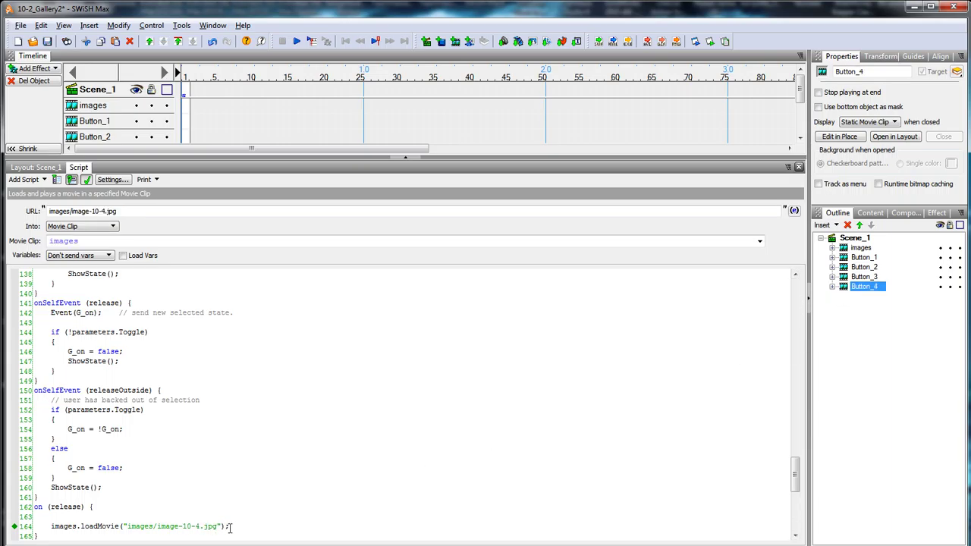
left_click_drag(210, 529, 159, 529)
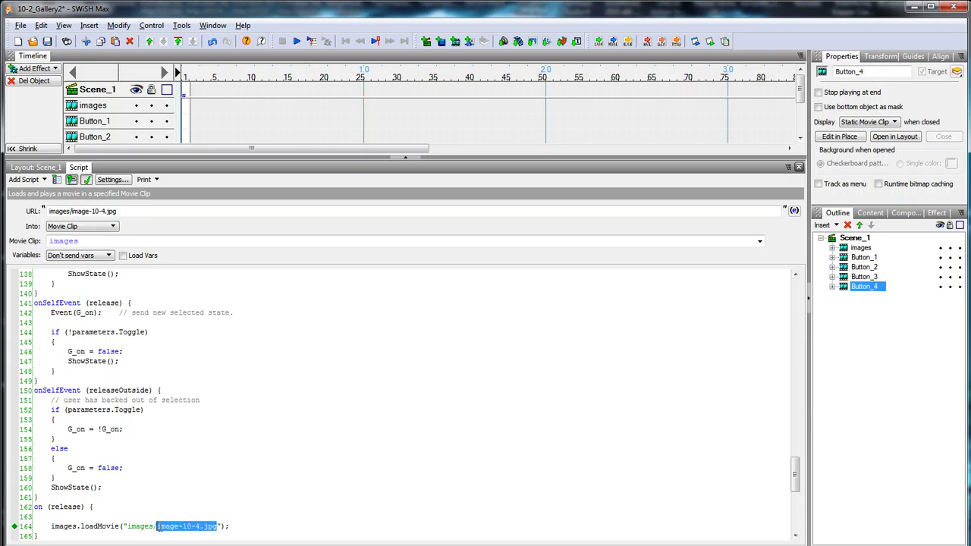
right_click(169, 530)
left_click(207, 529)
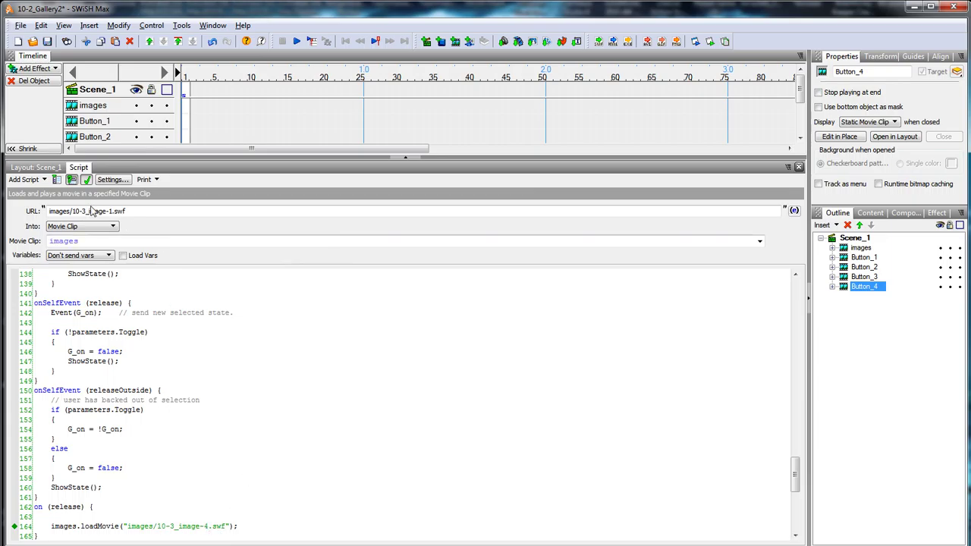
Return to the scene layout and export the gallery as 10-3_Gallery.swf into the 10-3 folder, replacing the existing file.
left_click(50, 169)
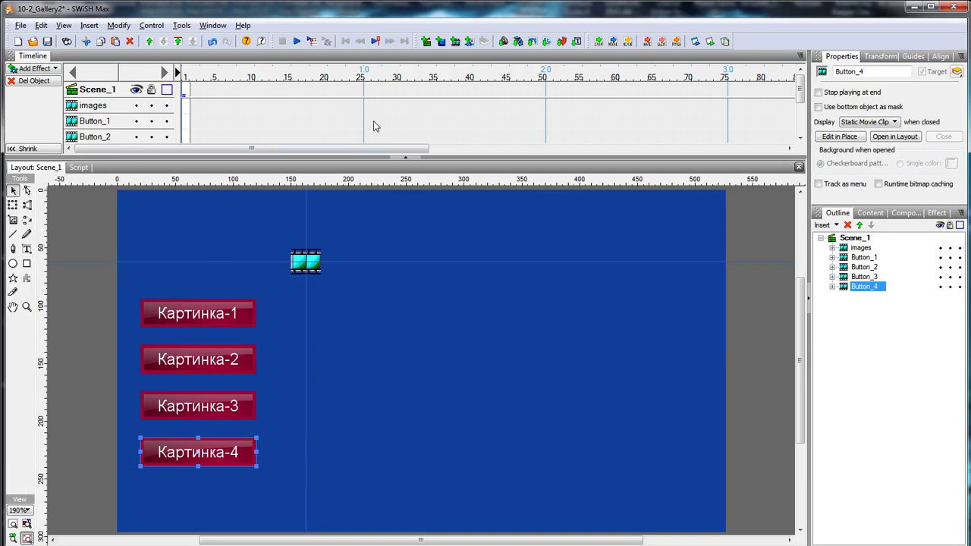
left_click(598, 41)
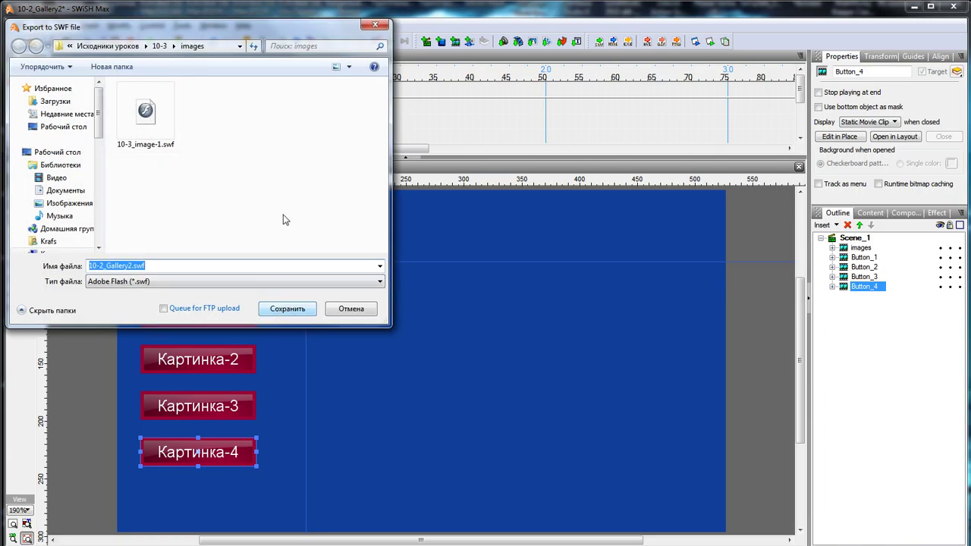
left_click(160, 47)
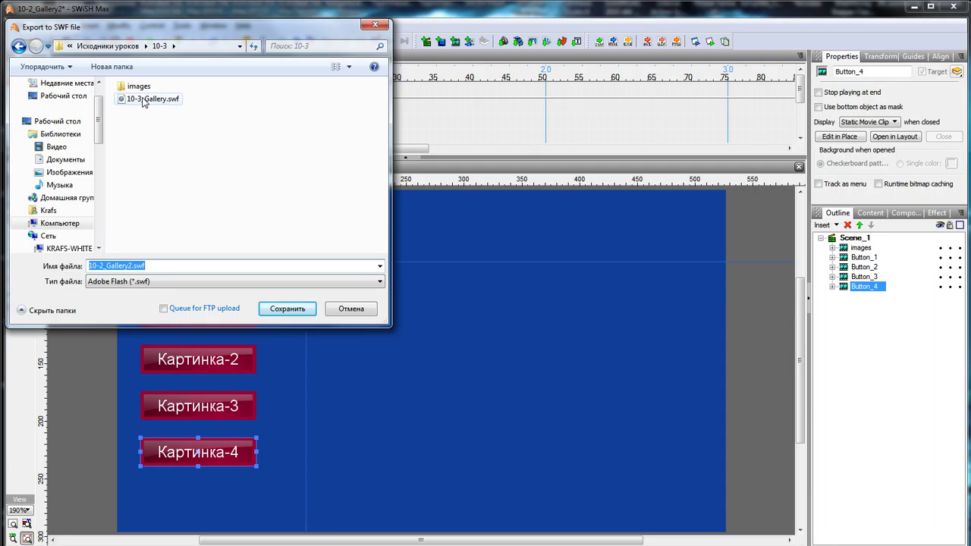
double_click(143, 102)
left_click(616, 292)
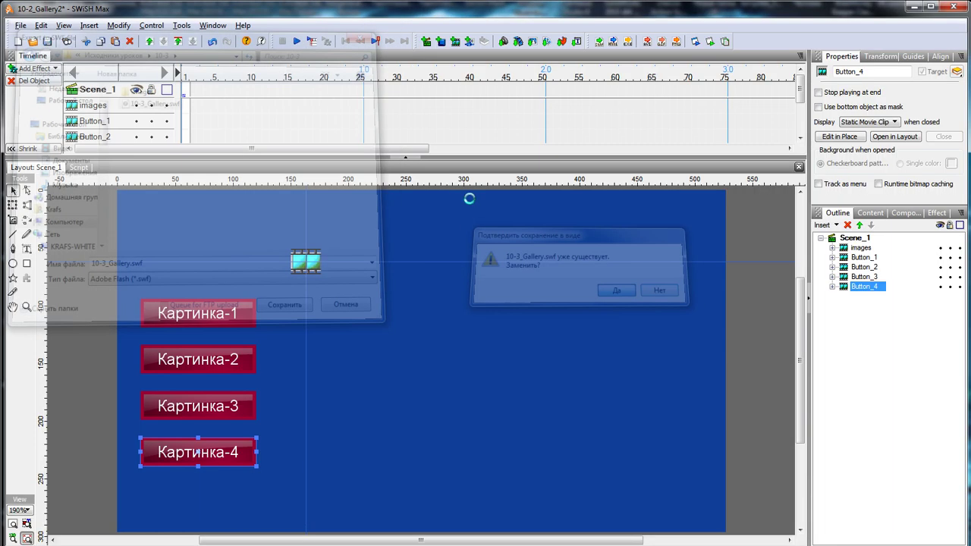
Save the gallery movie as 10-3_Gallery.swi in the 10-3 folder, replacing the existing file, and close the movie.
left_click(22, 26)
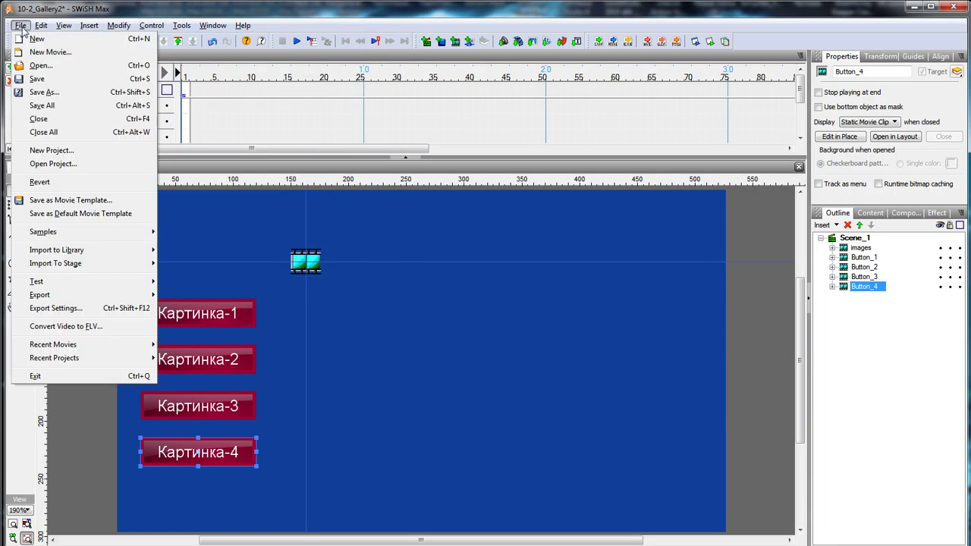
left_click(44, 92)
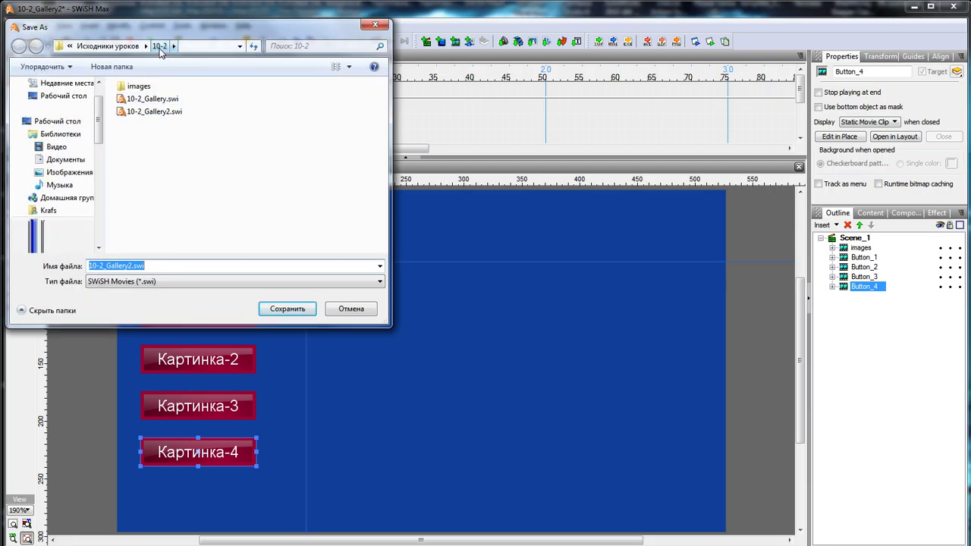
left_click(128, 48)
double_click(217, 135)
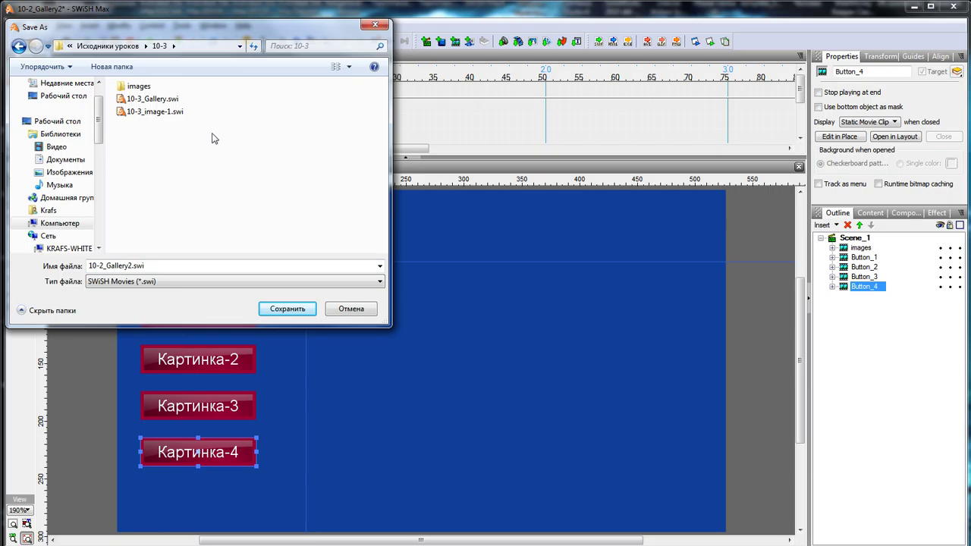
double_click(152, 100)
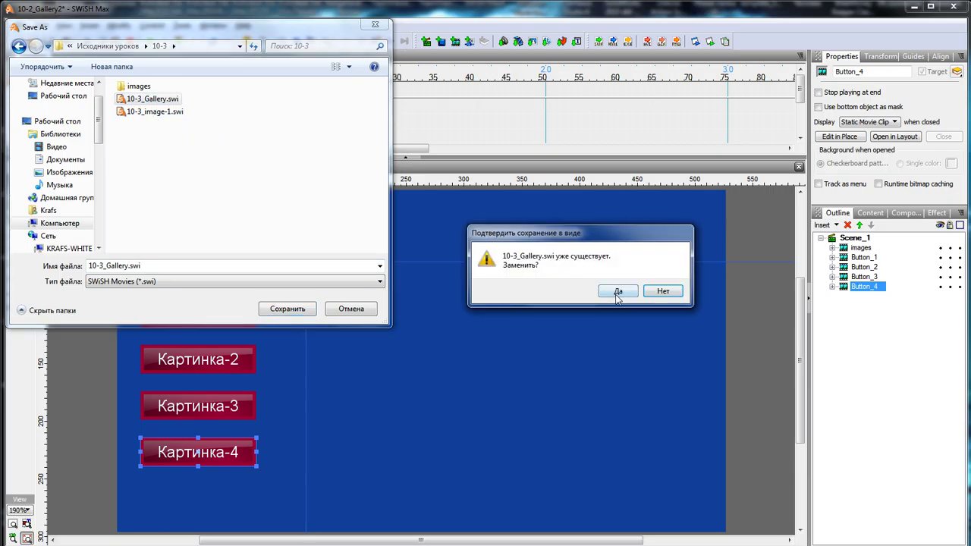
left_click(619, 292)
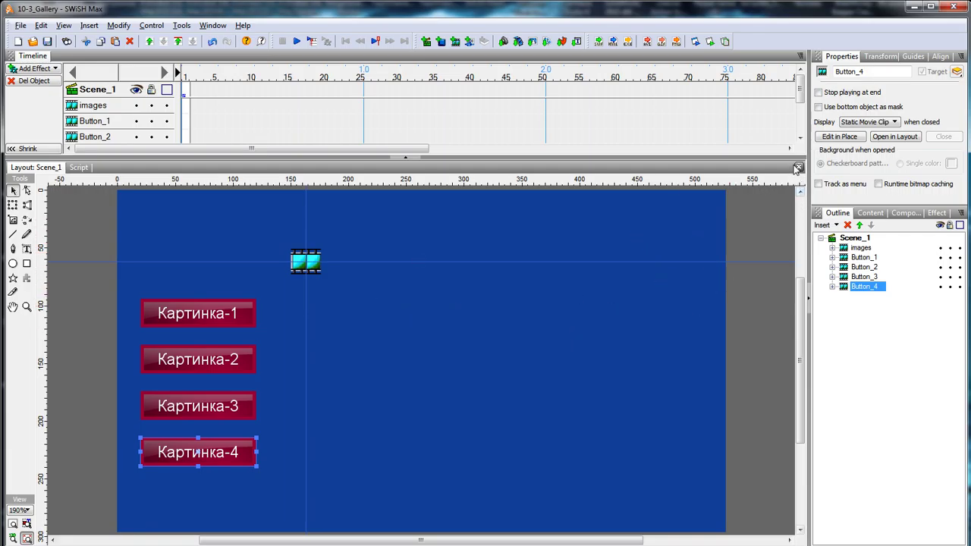
left_click(798, 167)
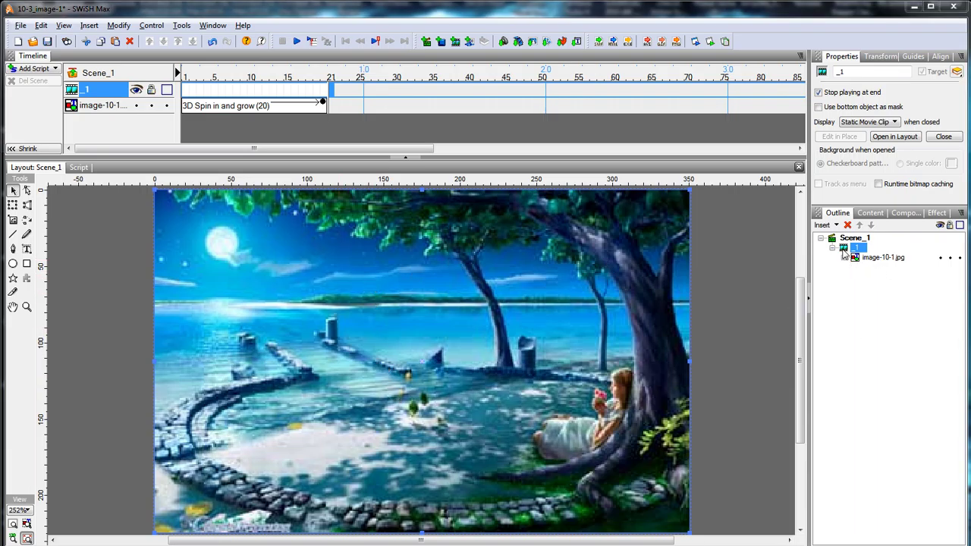
Delete the _1 movie clip from 10-3_image-1 and place image-10-2.jpg from the lesson source folders on the stage.
left_click(847, 225)
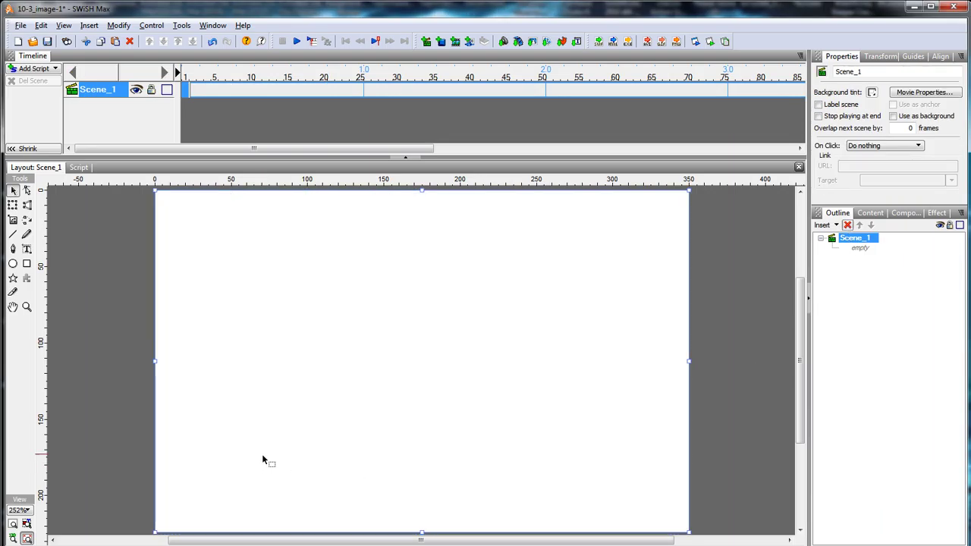
key("ctrl+i")
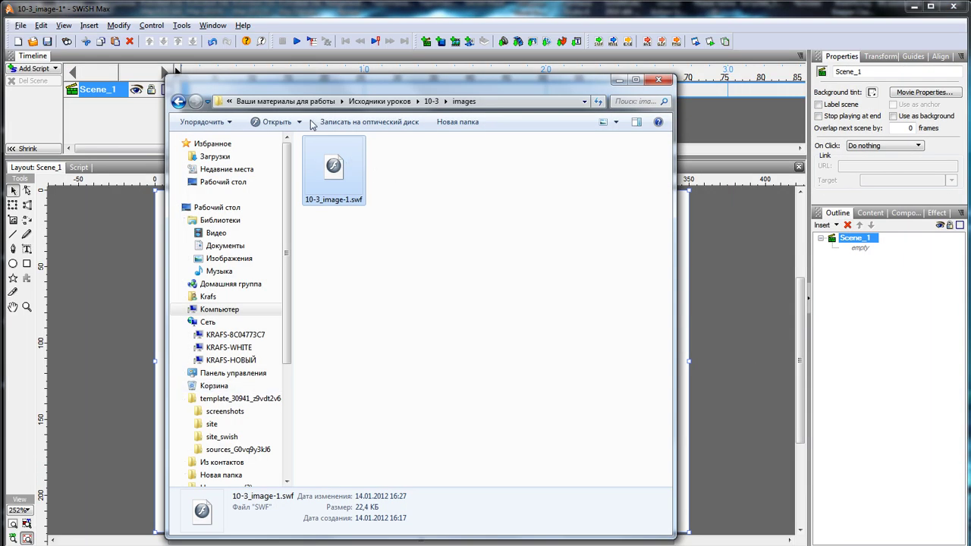
left_click(377, 101)
double_click(362, 163)
double_click(327, 141)
left_click_drag(408, 173, 139, 302)
Break image-10-2.jpg into pieces using a Regular Grid of 10 columns and 10 rows.
right_click(842, 250)
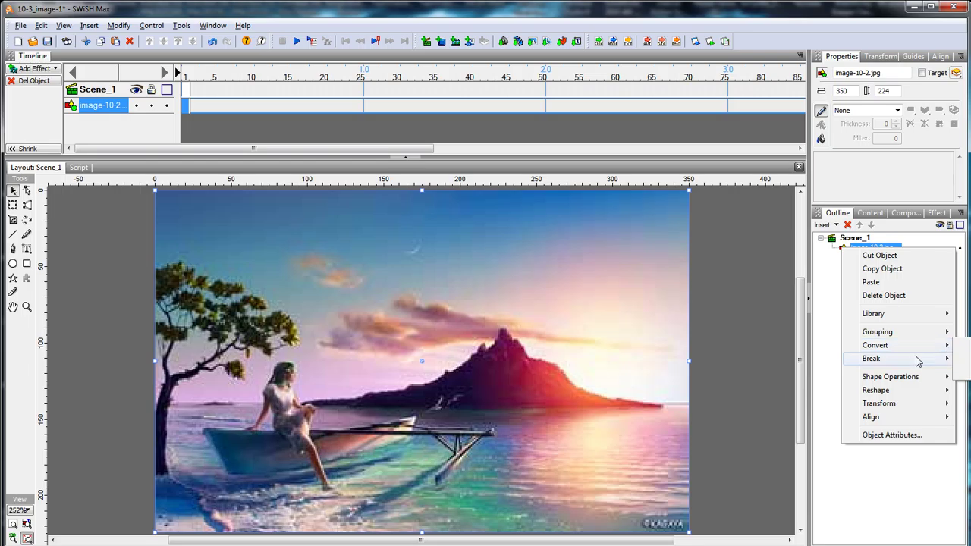
left_click(957, 361)
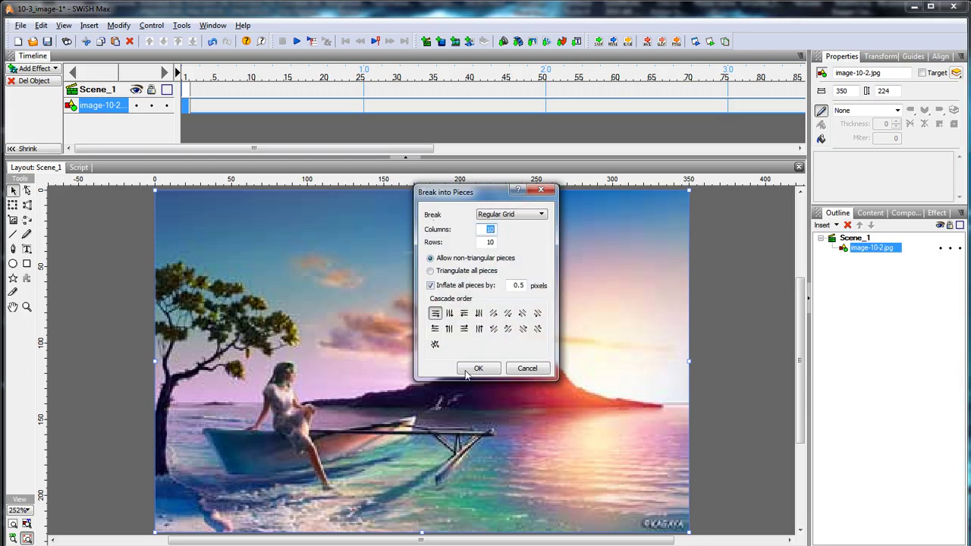
left_click(469, 369)
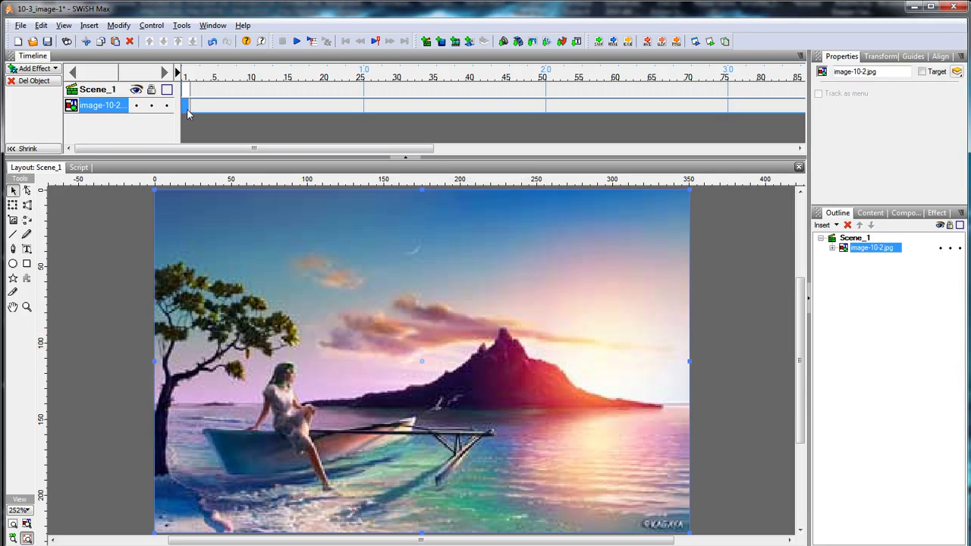
Play the movie and add the Alternate grow in effect to image-10-2.jpg starting at frame 1.
left_click(296, 41)
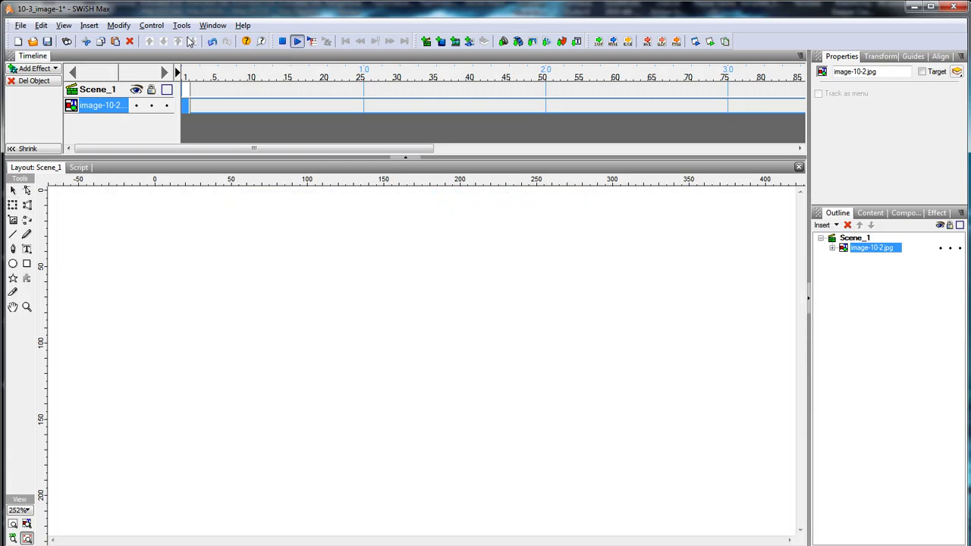
left_click(212, 26)
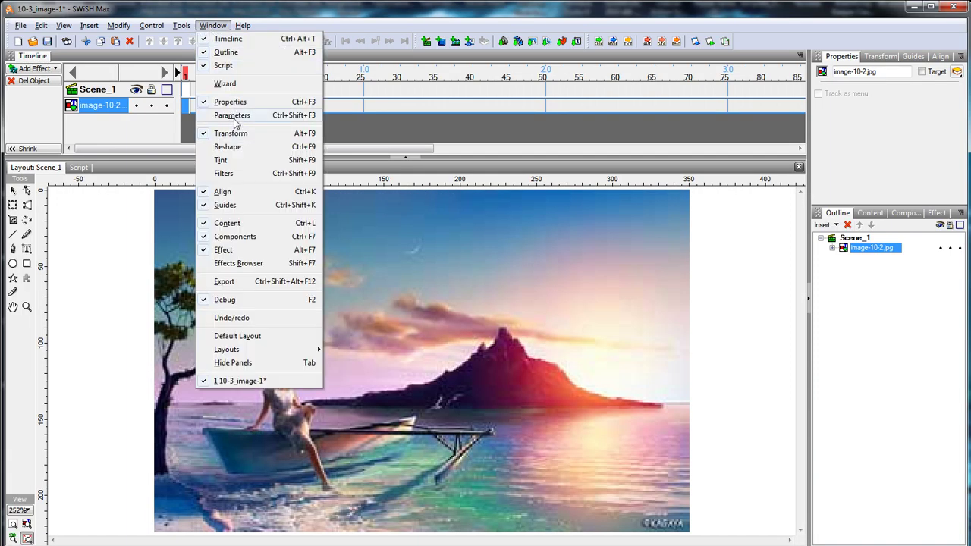
left_click(242, 264)
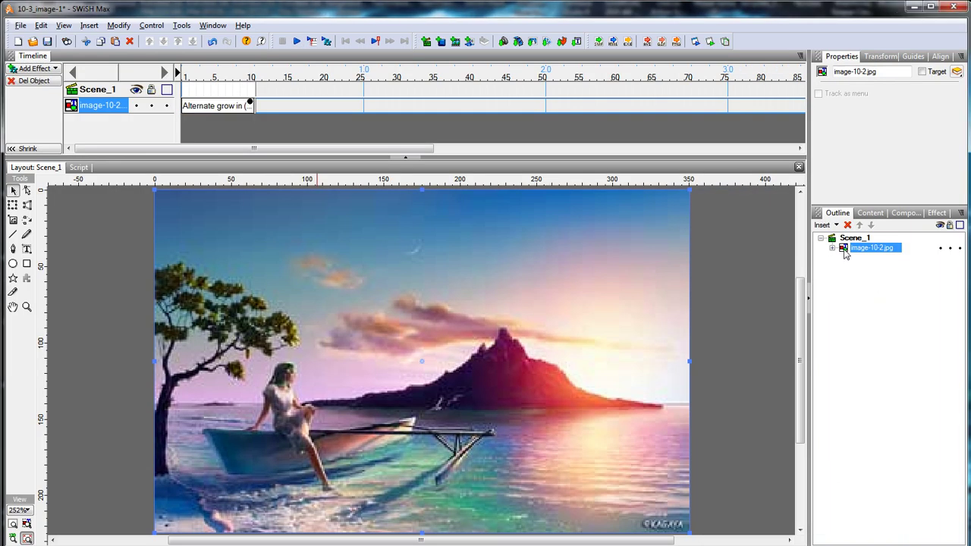
Convert the animated image-10-2.jpg to a movie clip named _2 and set it to stop playing at end.
right_click(845, 248)
mouse_move(882, 353)
left_click(968, 365)
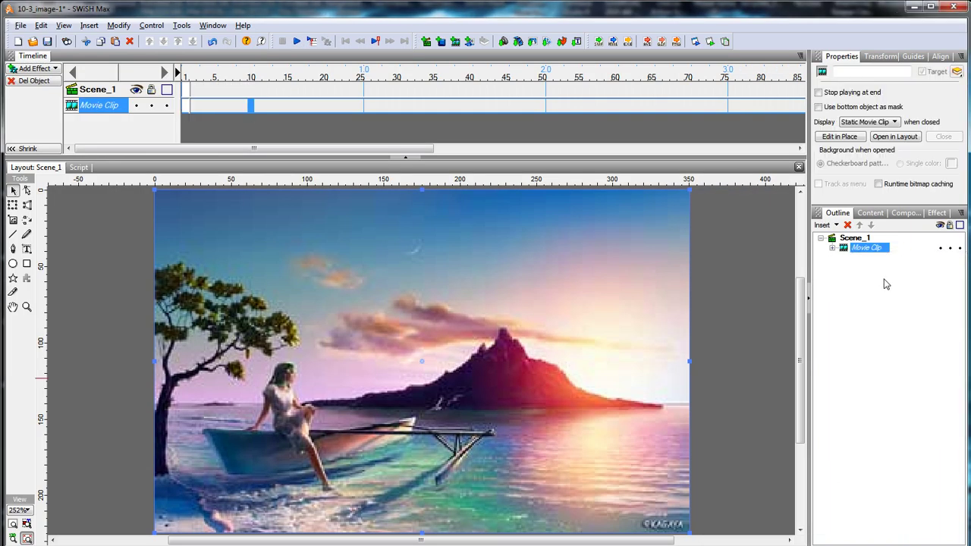
type("_2")
key("Return")
left_click(818, 93)
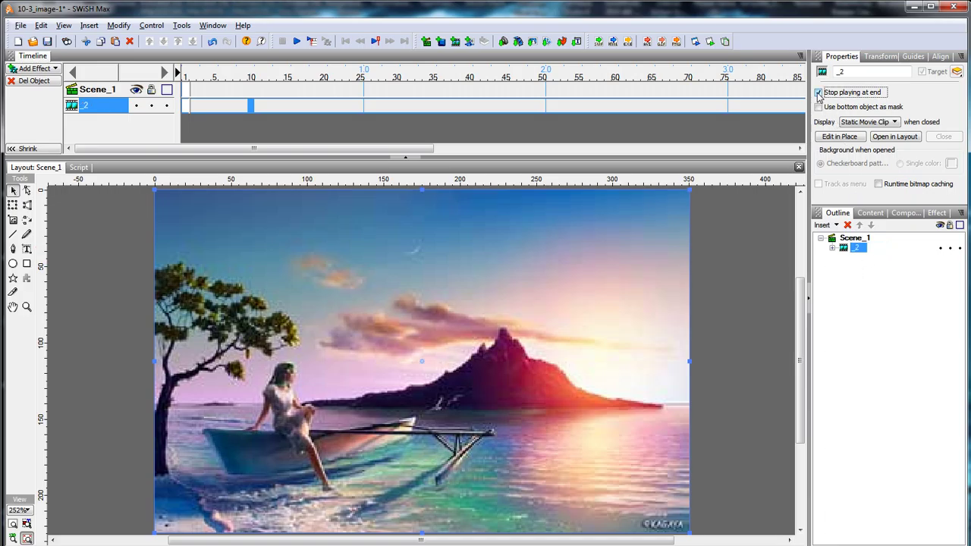
Save the movie under the new name 10-3_image-2.swi in the 10-3 folder.
left_click(37, 25)
left_click(46, 89)
left_click(155, 112)
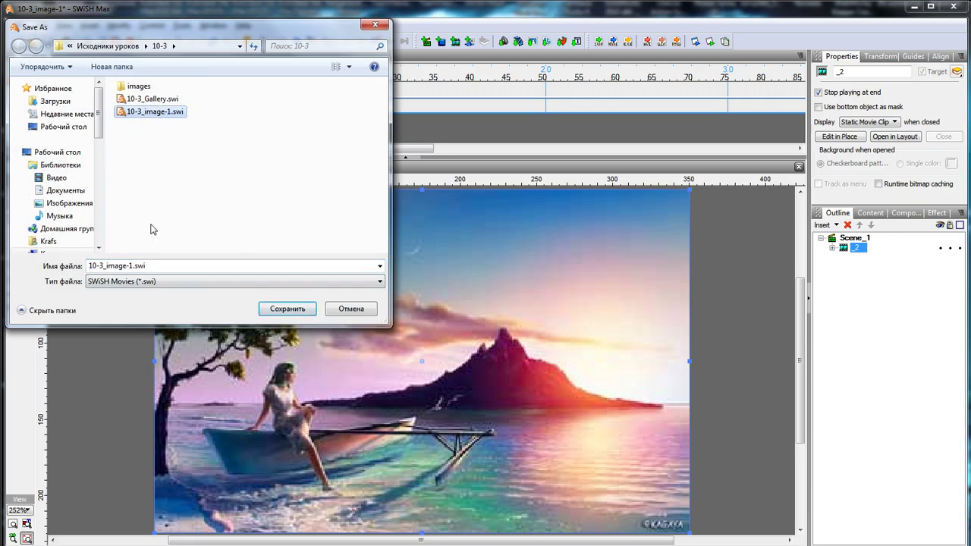
left_click(132, 265)
left_click(131, 266)
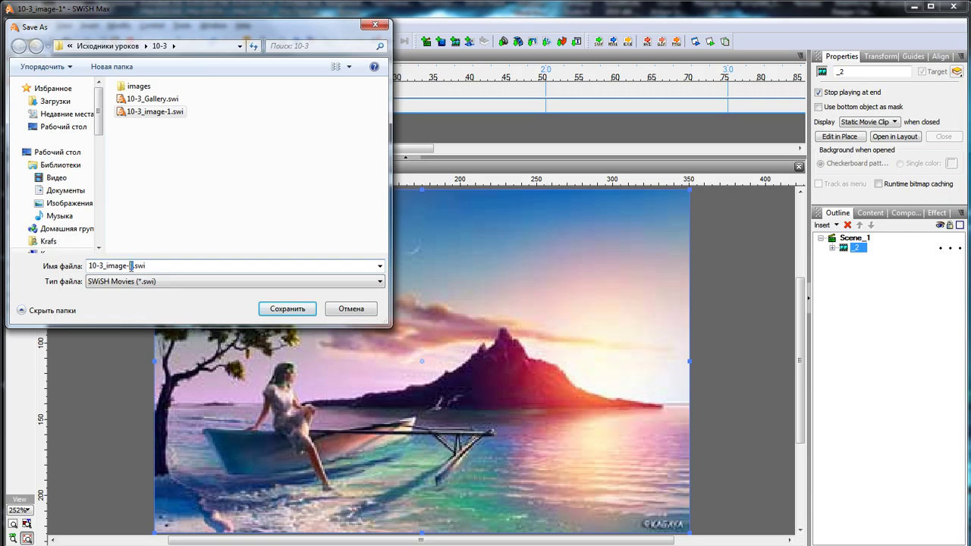
type("2")
left_click(287, 308)
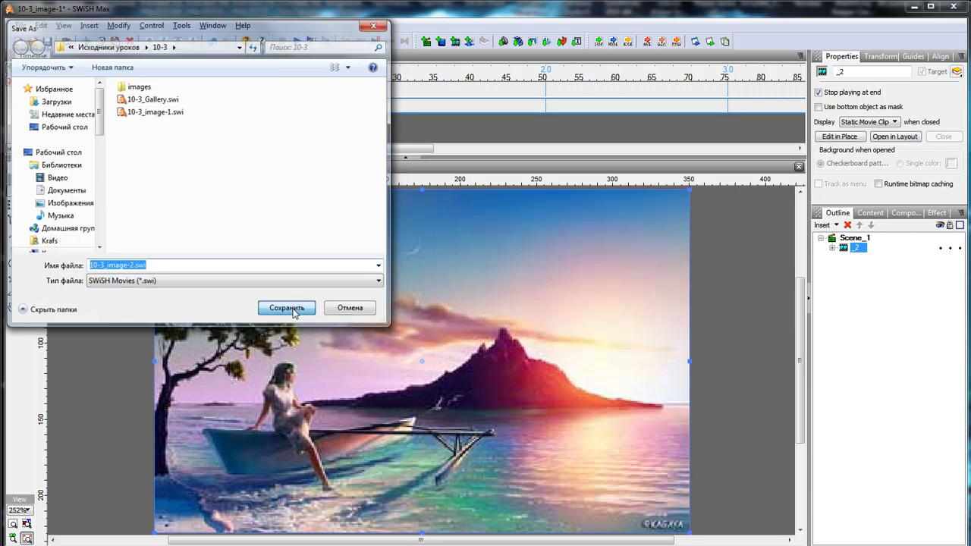
Export the movie as 10-3_image-2.swf into the images folder inside the 10-3 folder.
left_click(598, 41)
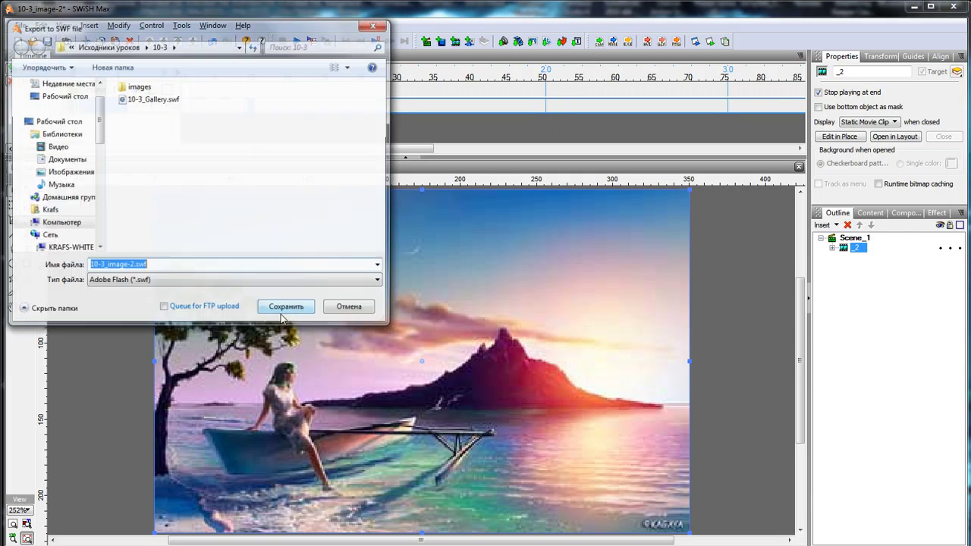
double_click(141, 88)
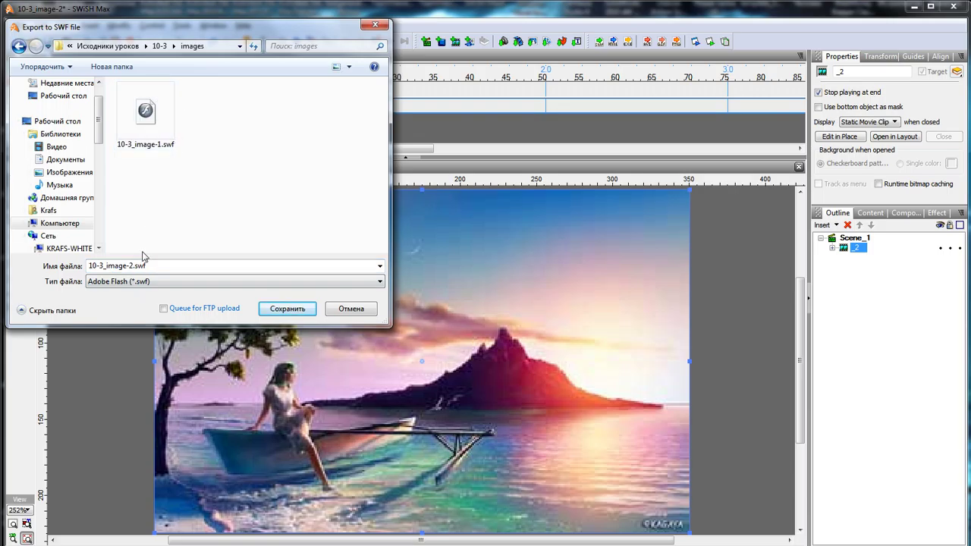
left_click(287, 308)
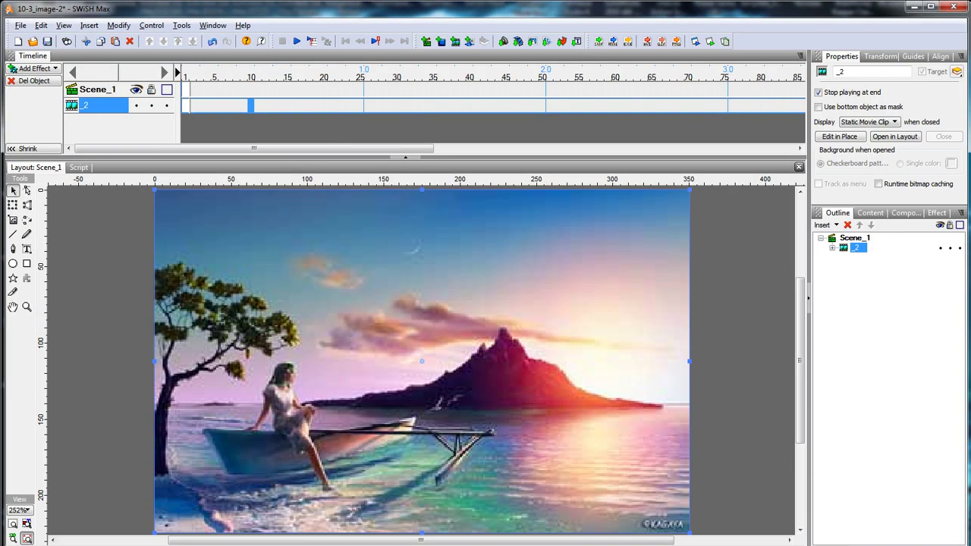
Open 10-3_Gallery.swf from the 10-3 folder in Flash Player, test switching between Картинка-1 and Картинка-2, and return to SWiSH Max.
key("alt+Tab")
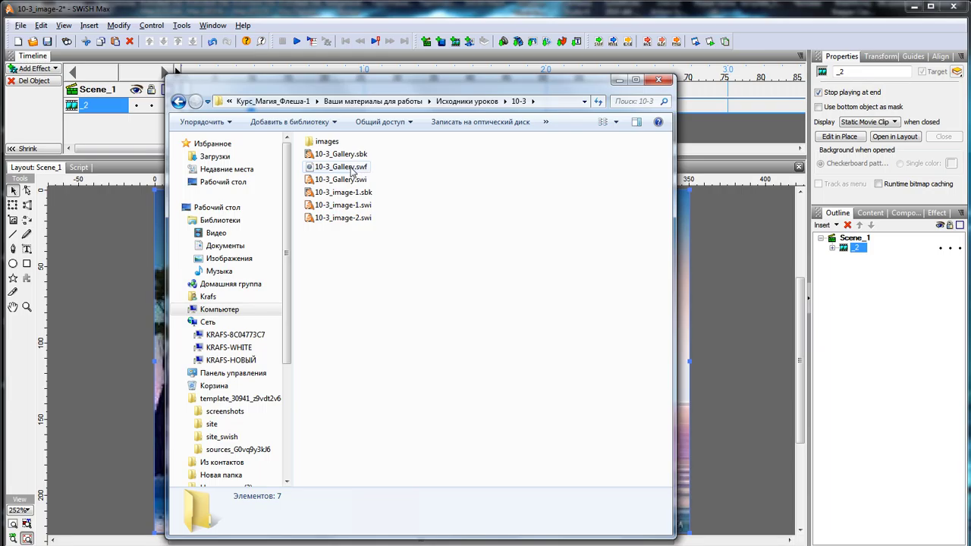
double_click(351, 169)
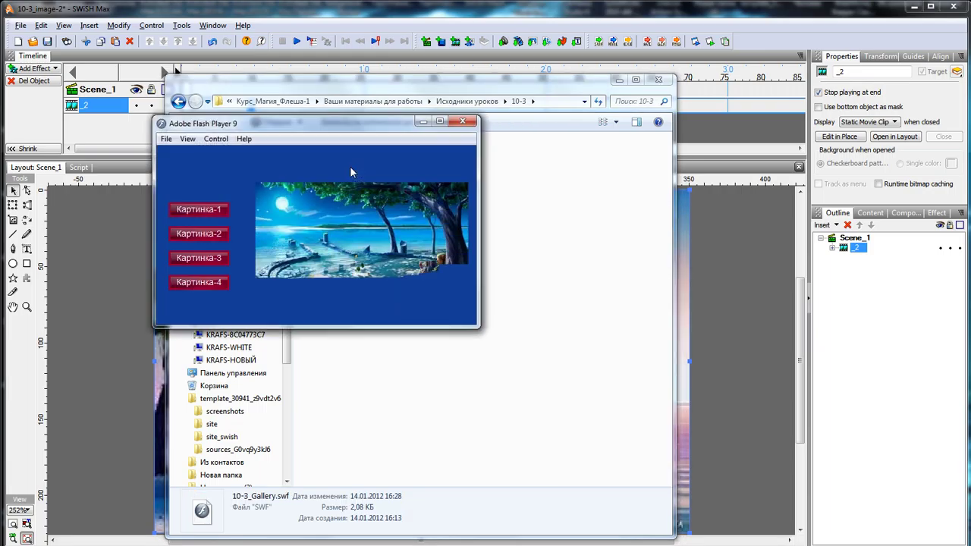
left_click(225, 234)
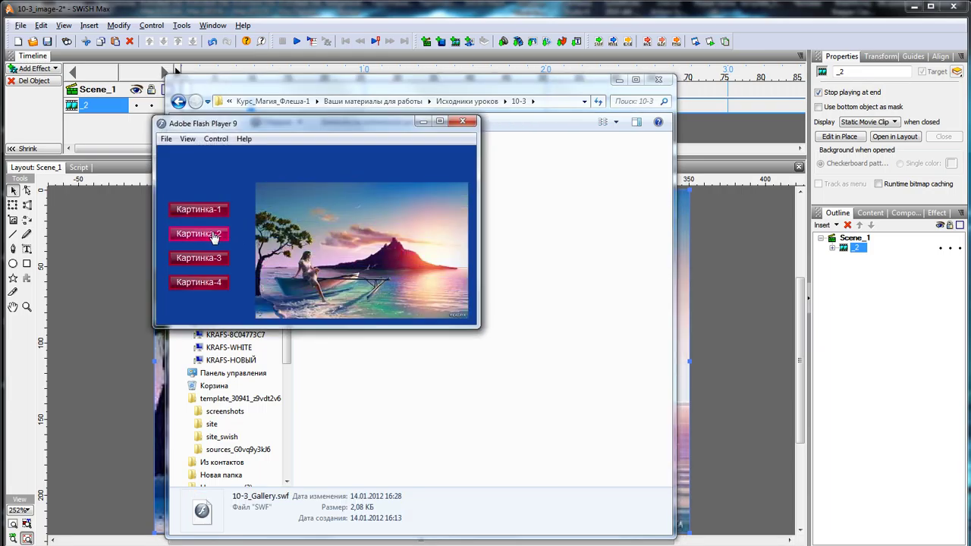
left_click(219, 212)
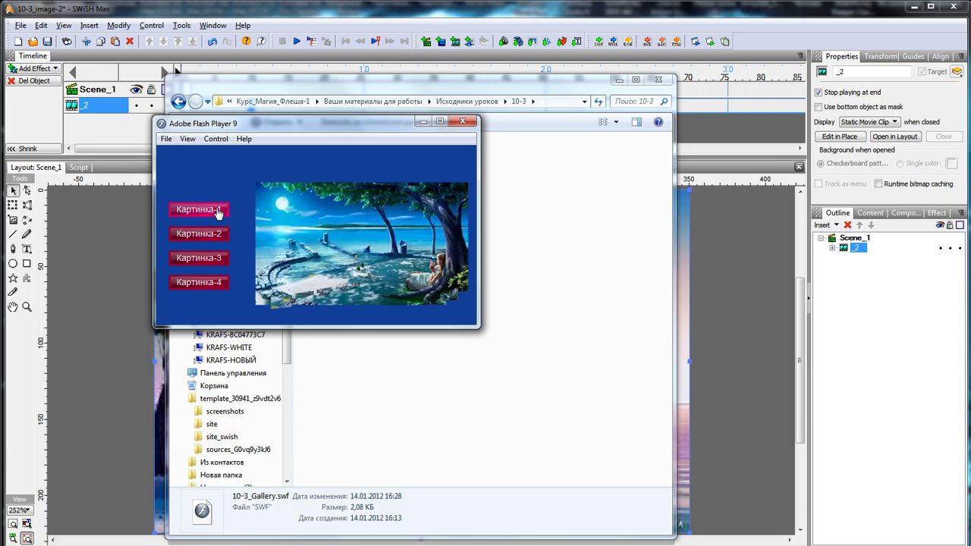
left_click(216, 237)
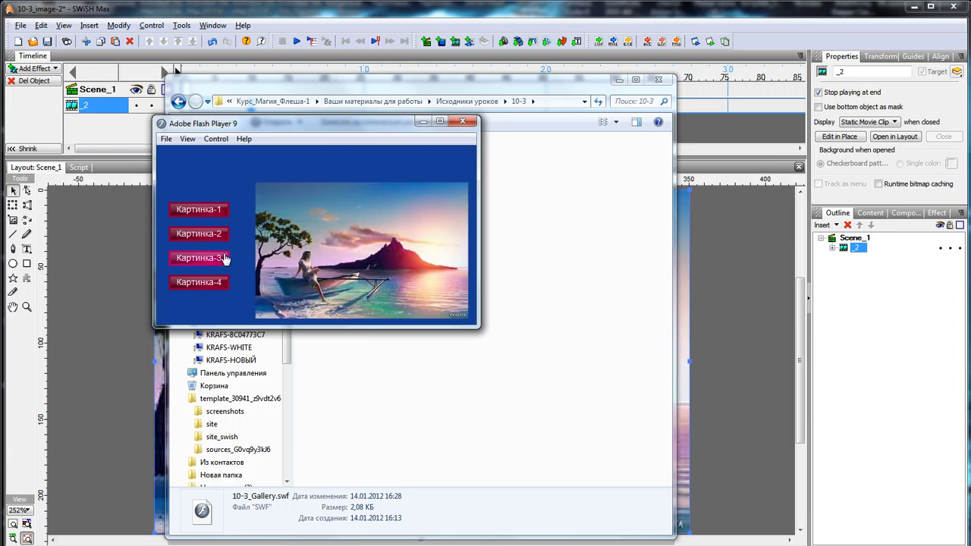
left_click(462, 120)
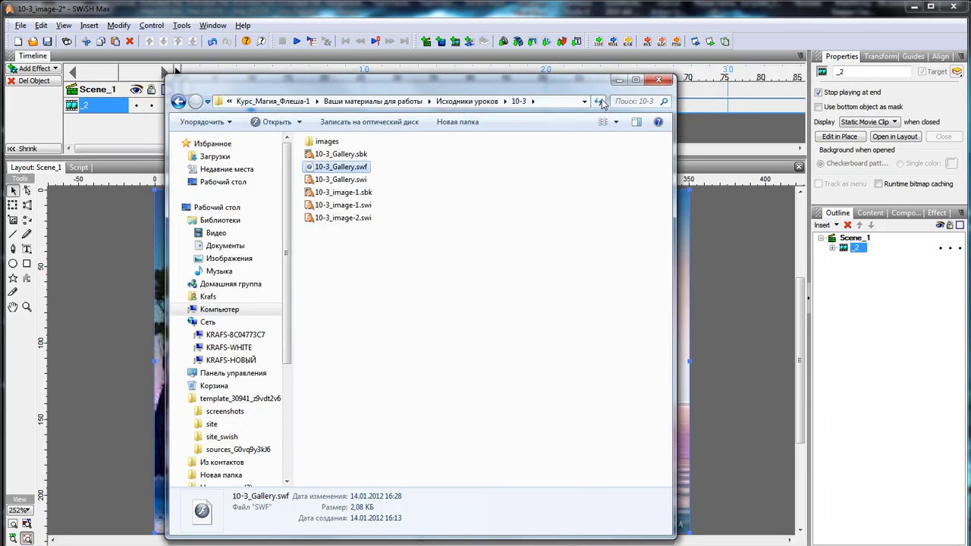
left_click(618, 80)
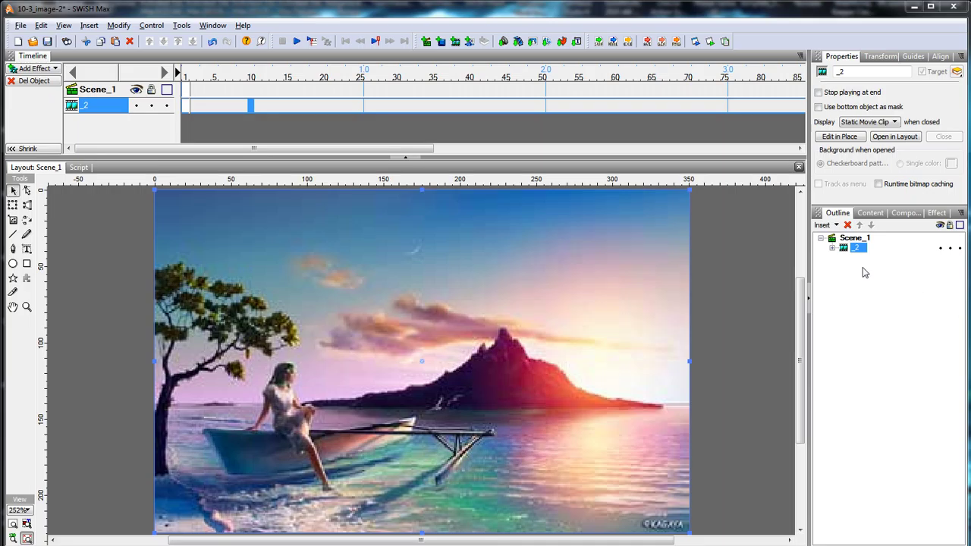
left_click(833, 249)
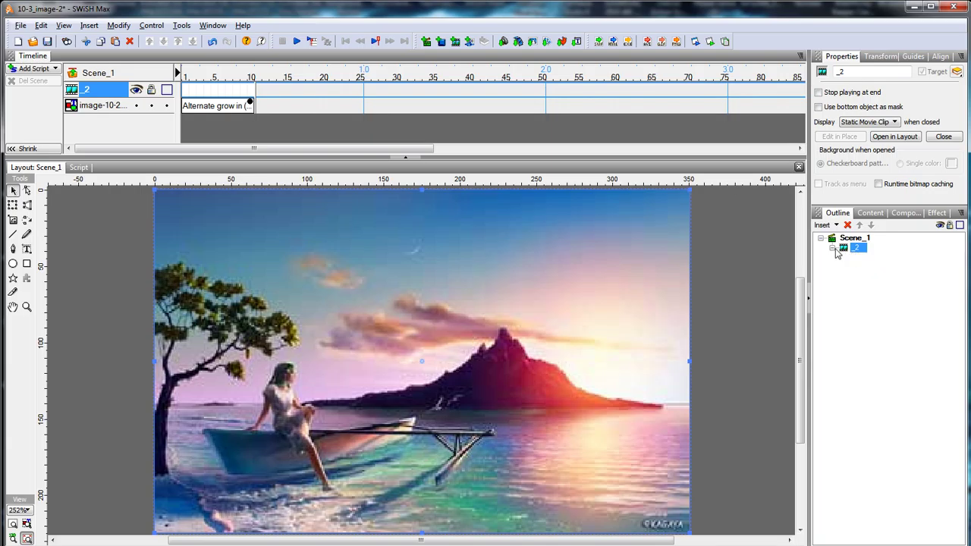
left_click(832, 249)
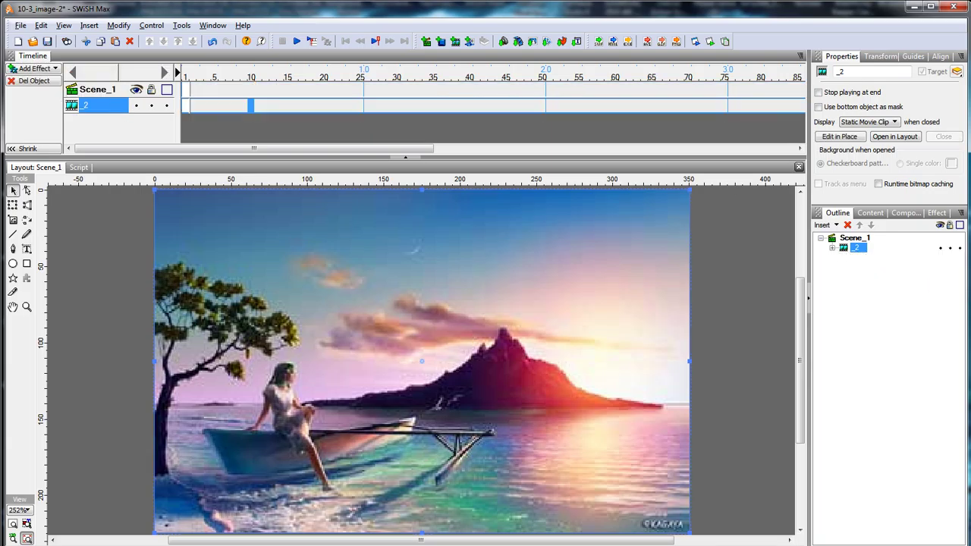